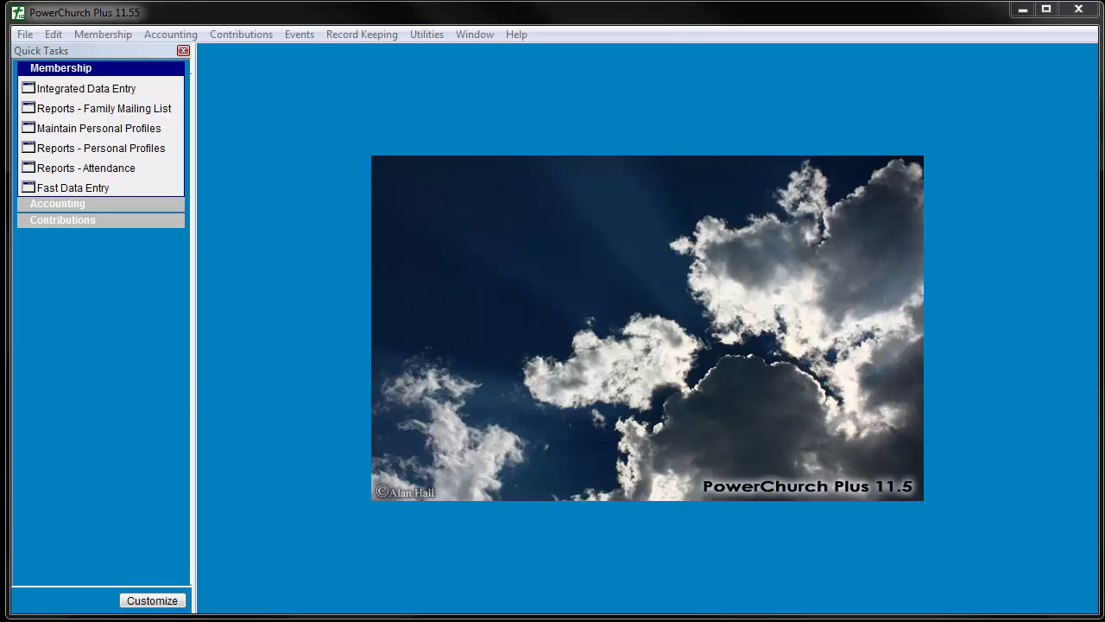
# - Open the fund accounting setup for maintaining the chart of accounts
pyautogui.click(173, 34)
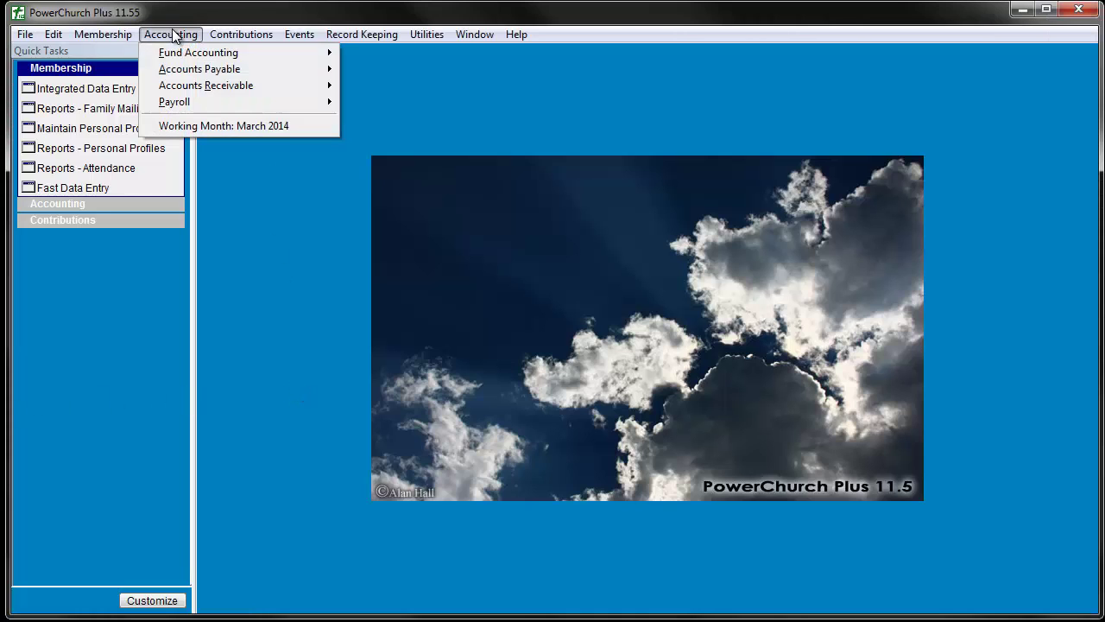
pyautogui.moveTo(197, 52)
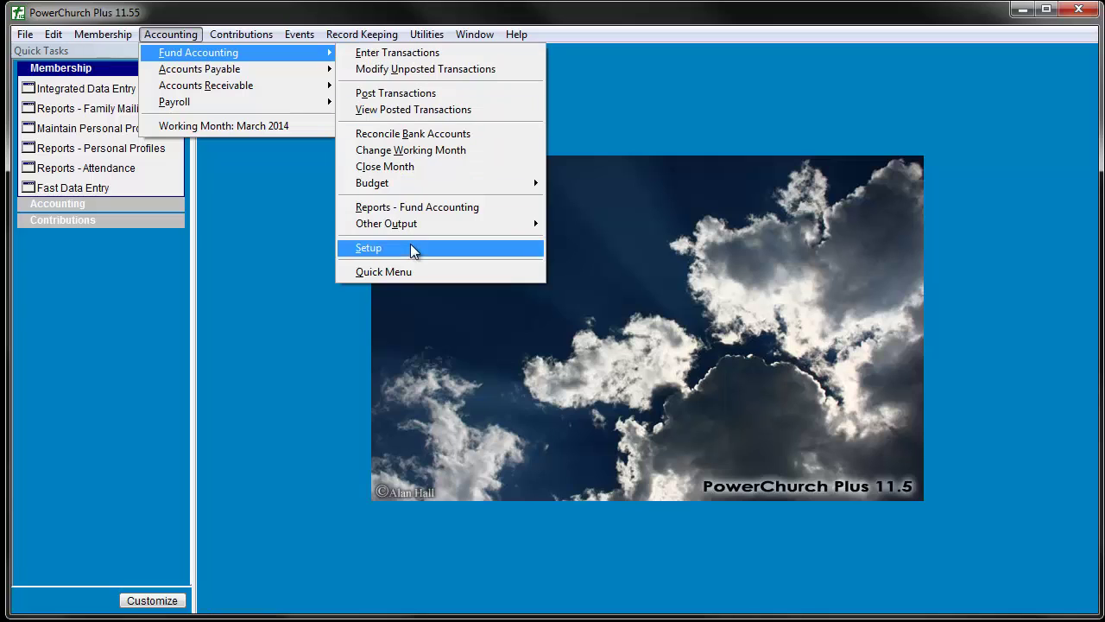
pyautogui.moveTo(410, 244)
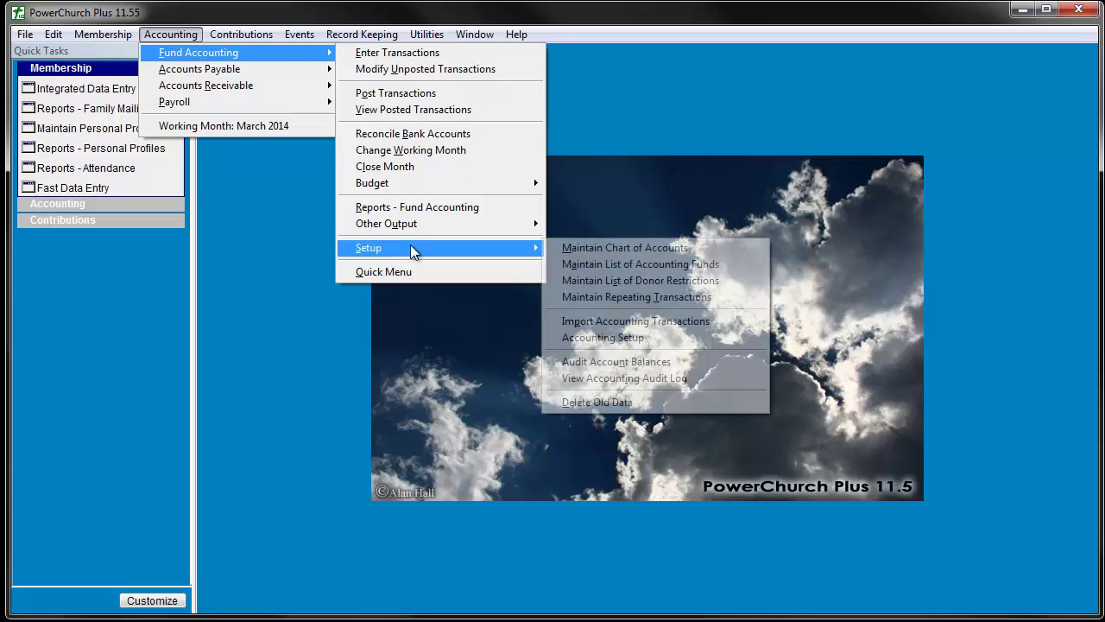
pyautogui.click(643, 250)
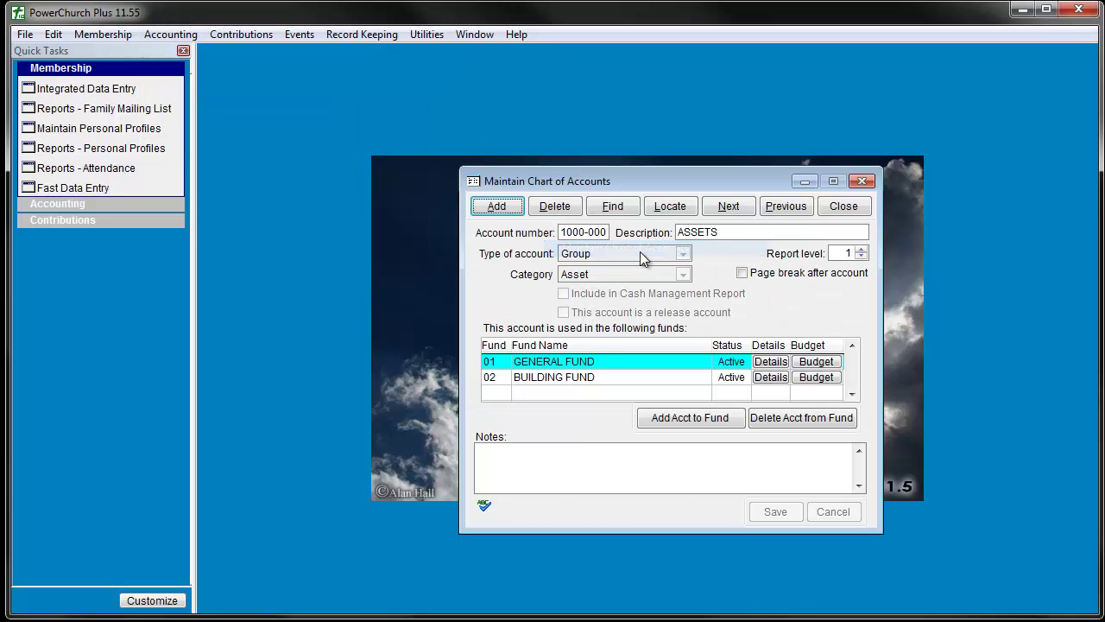
# - Locate the UTILITIES expense group account by filtering account descriptions for "utilities"
pyautogui.click(683, 207)
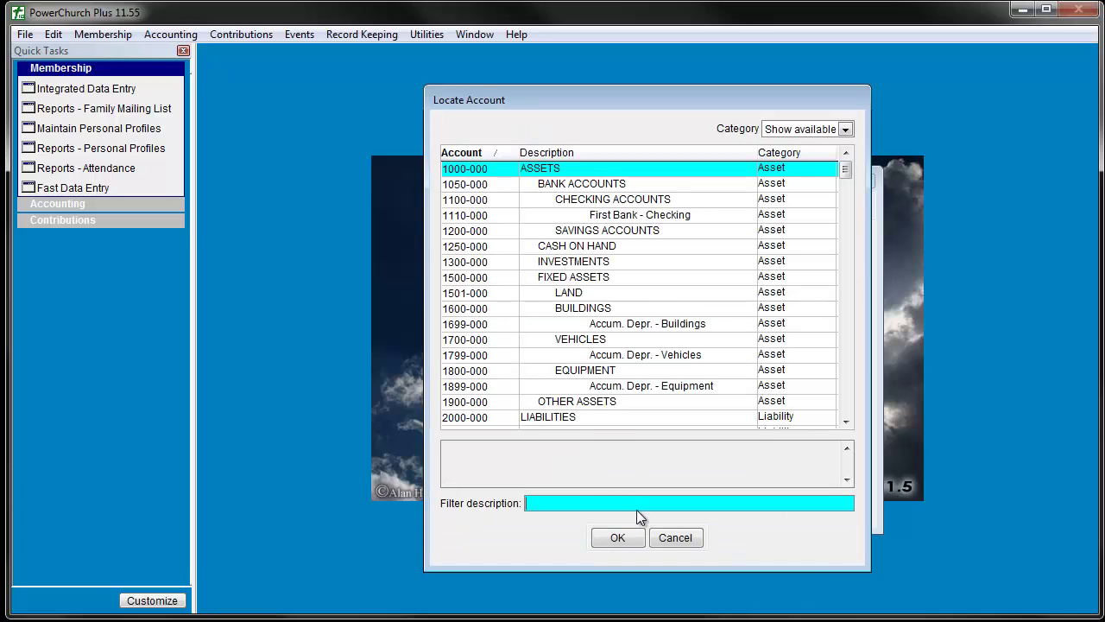
pyautogui.write('utilities')
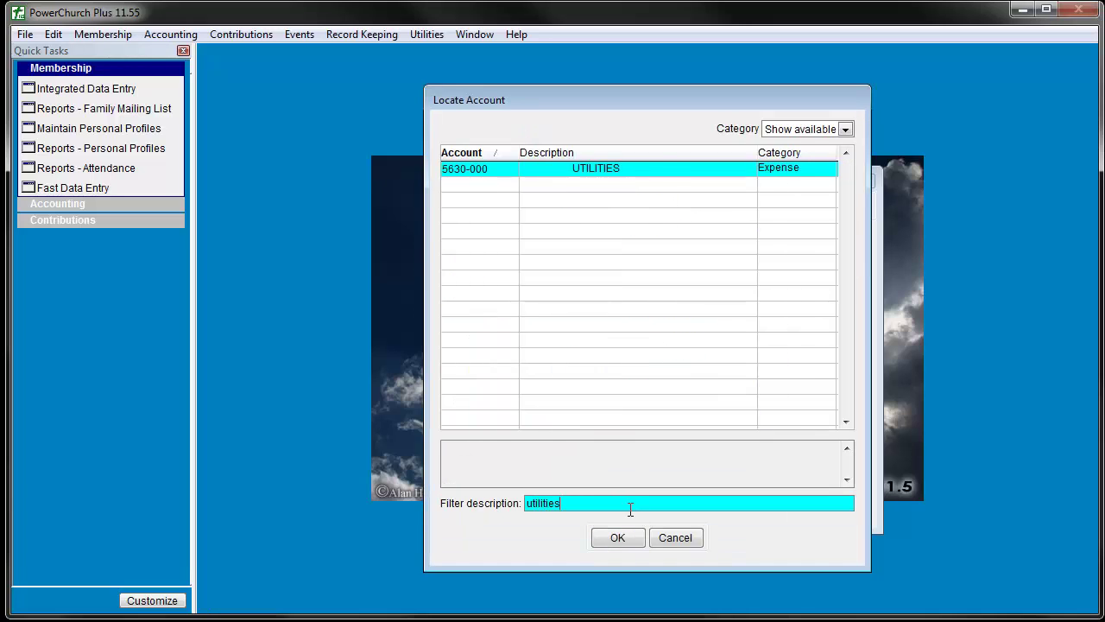
pyautogui.press('Tab')
pyautogui.click(613, 528)
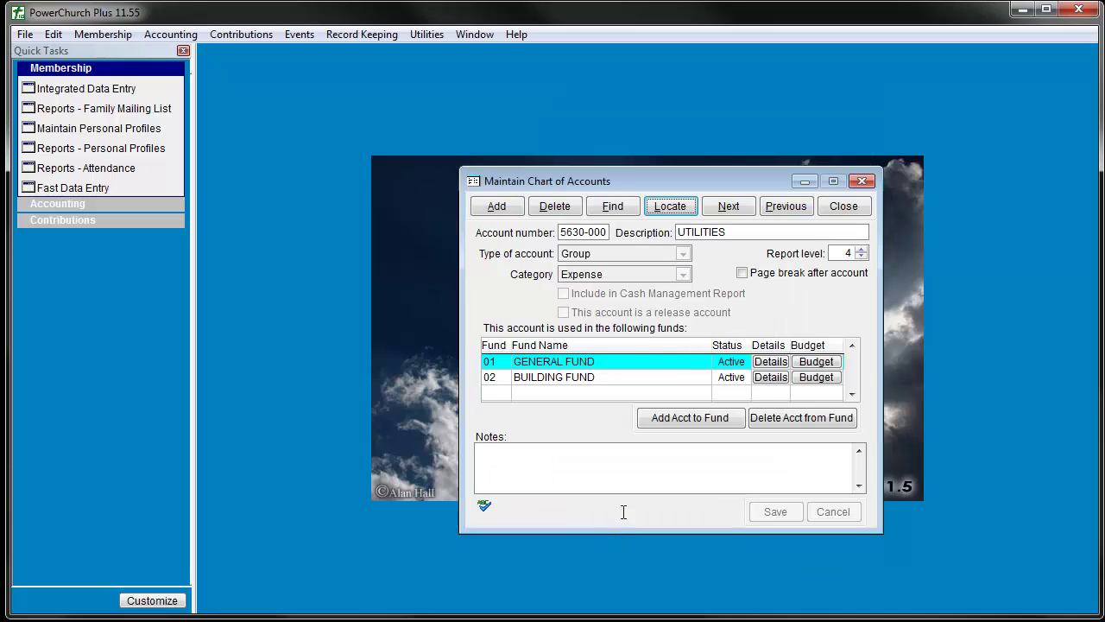
# - Set the Electricity account's General Fund budget option to "Budget directly on this account"
pyautogui.click(725, 207)
pyautogui.click(816, 362)
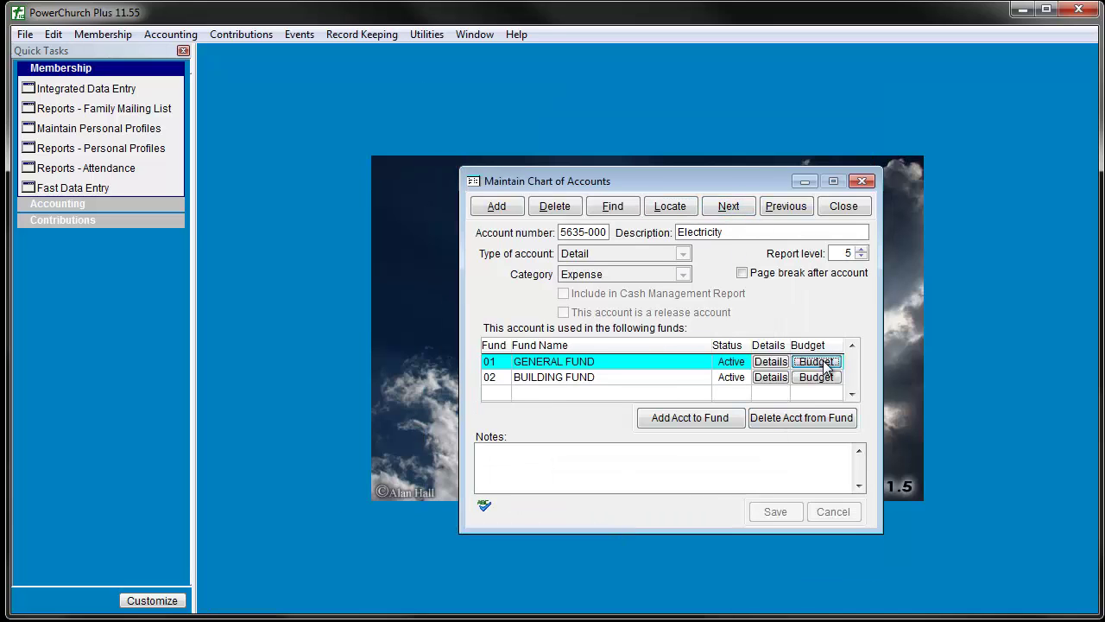
pyautogui.click(598, 225)
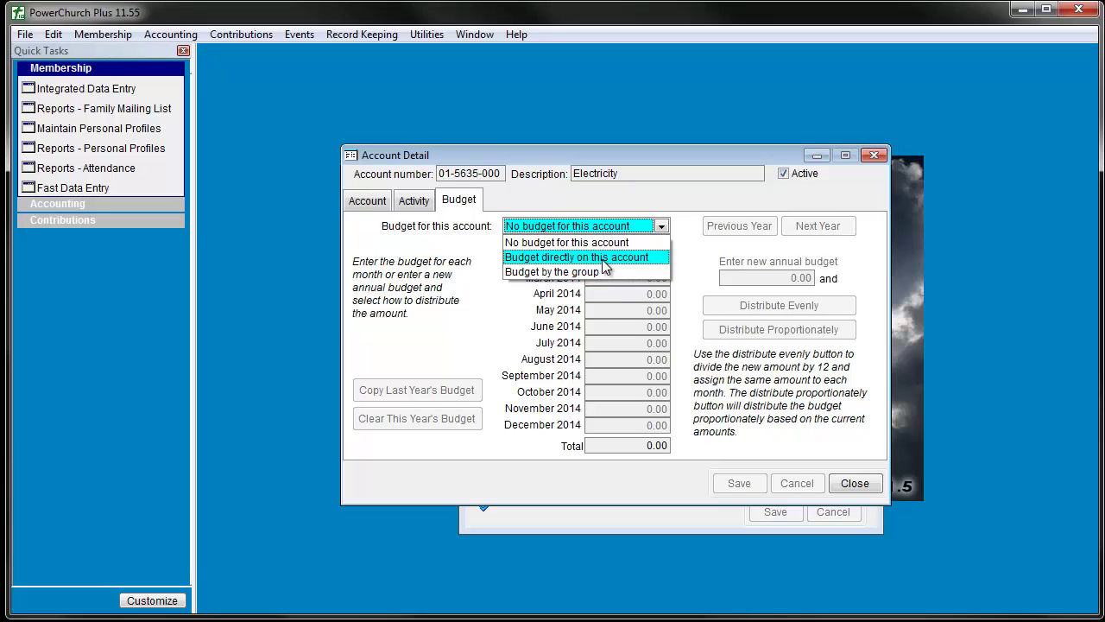
pyautogui.click(602, 258)
# - Distribute an annual budget of 9000 evenly across Electricity's months in 2014, then save and close the account detail
pyautogui.click(743, 278)
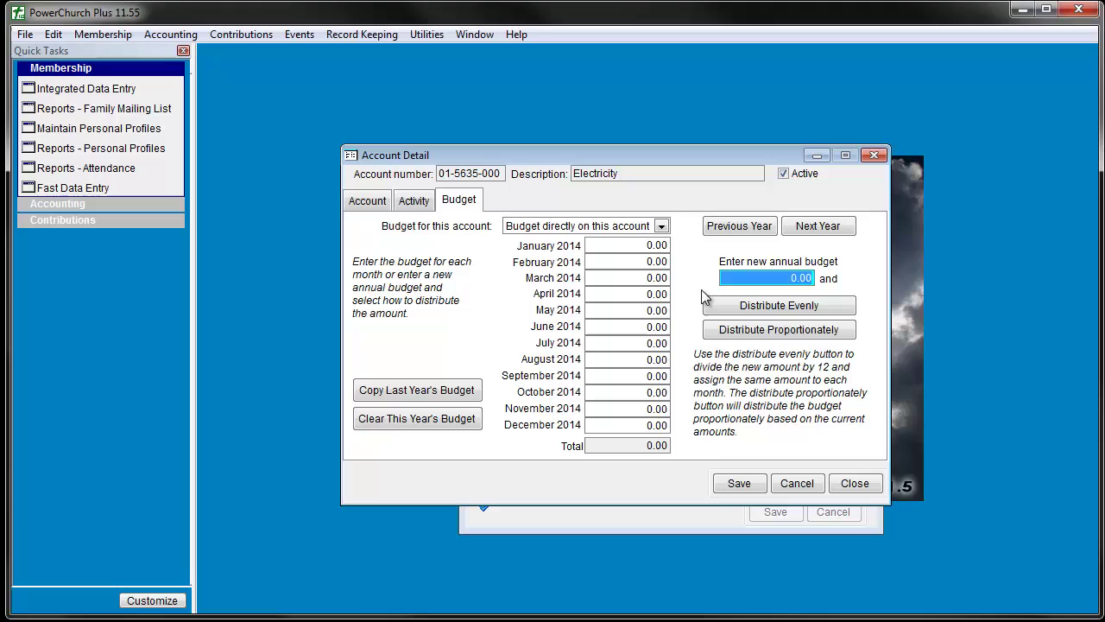
pyautogui.click(632, 244)
pyautogui.click(636, 260)
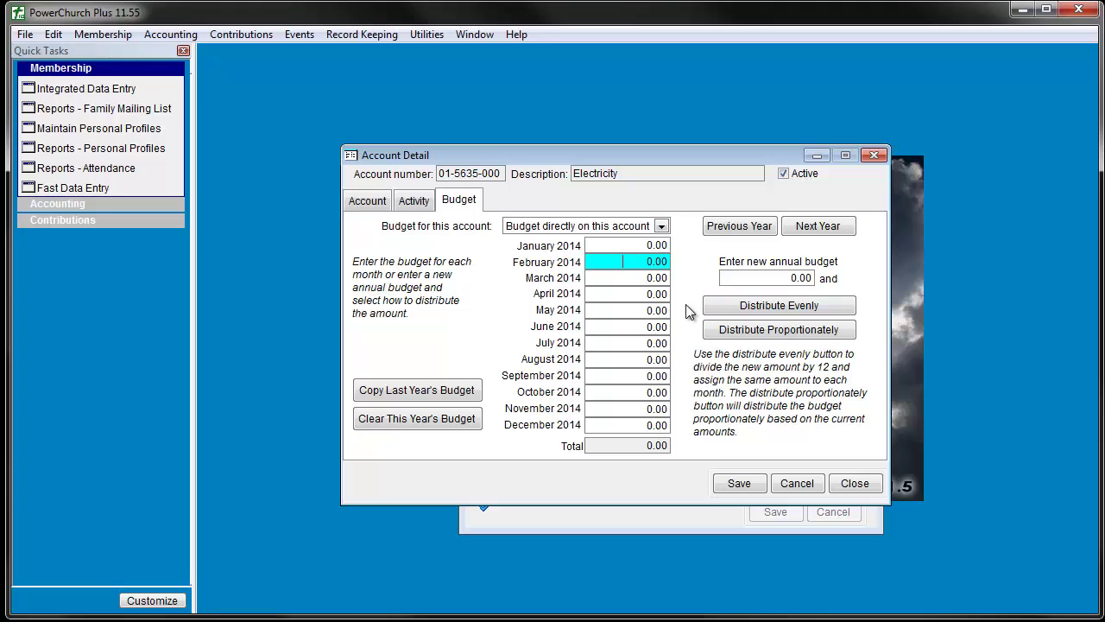
pyautogui.click(765, 277)
pyautogui.write('9000')
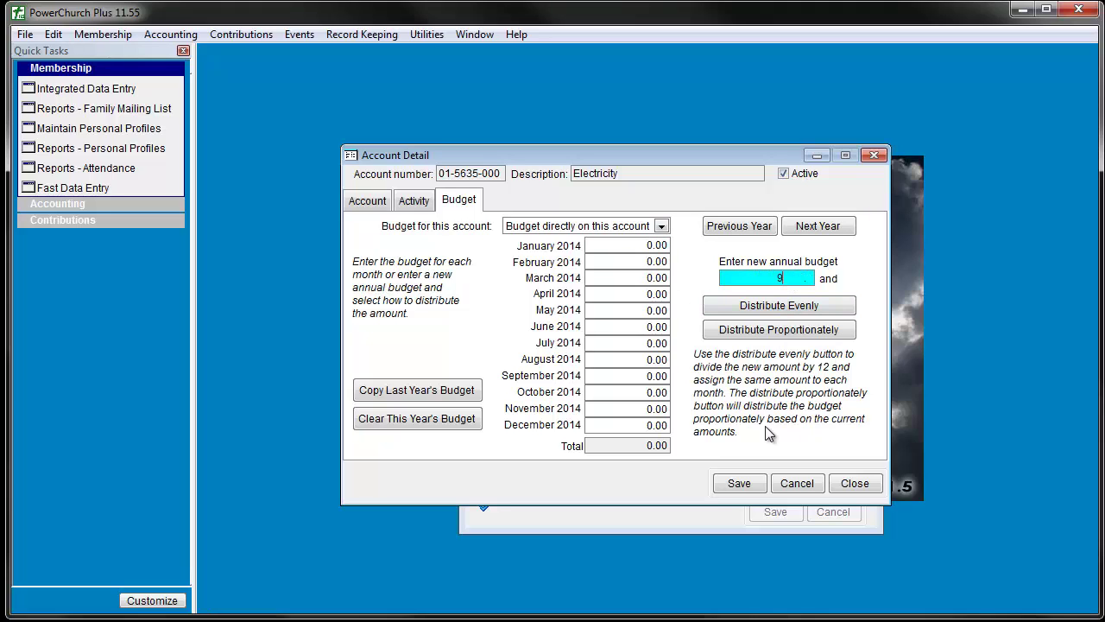
pyautogui.click(808, 308)
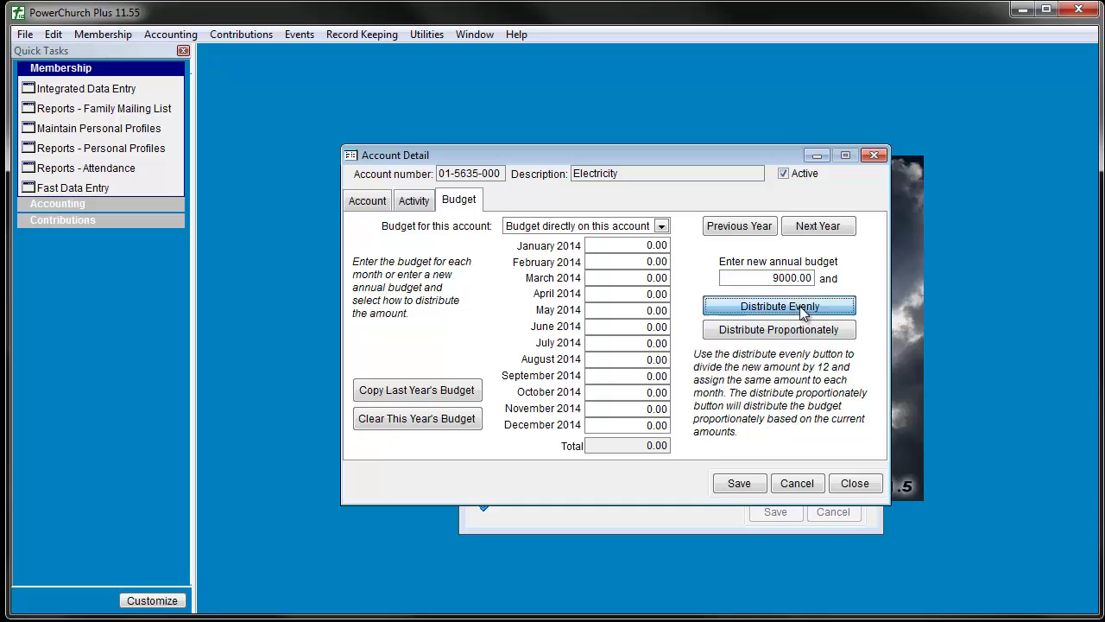
pyautogui.click(748, 484)
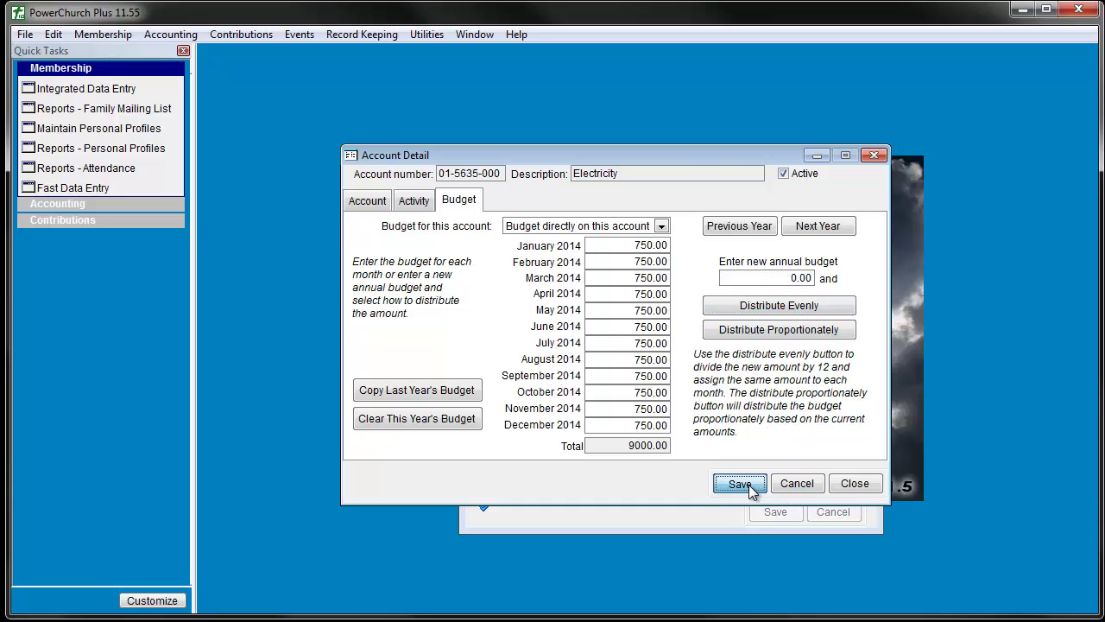
pyautogui.click(855, 484)
# - Set the UTILITIES group account's General Fund budget option to "Budget directly on this account"
pyautogui.click(783, 213)
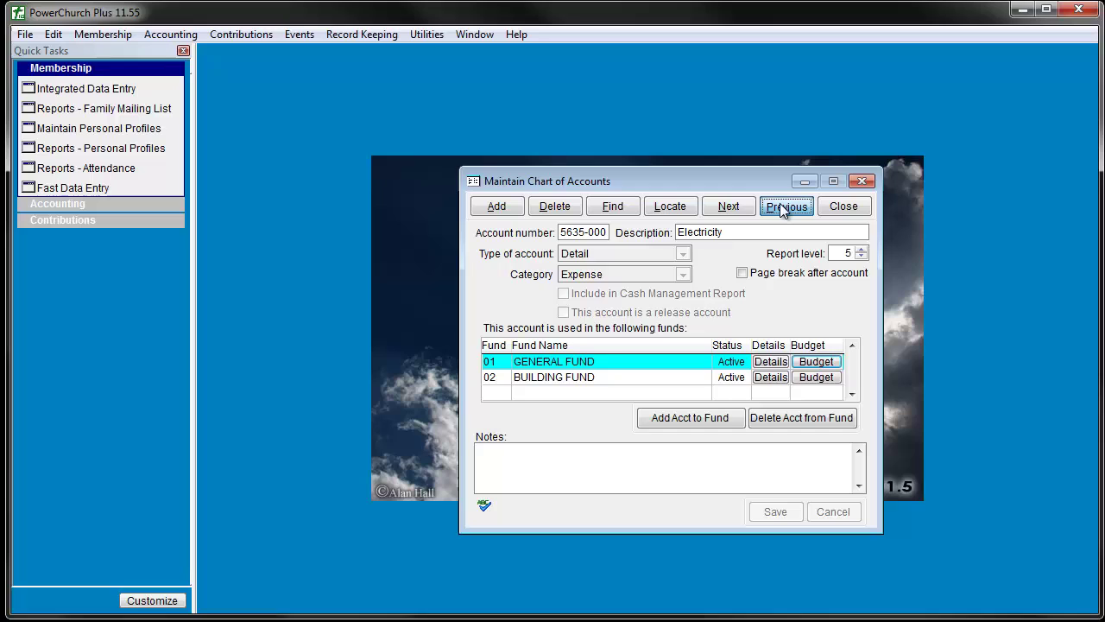
pyautogui.click(816, 362)
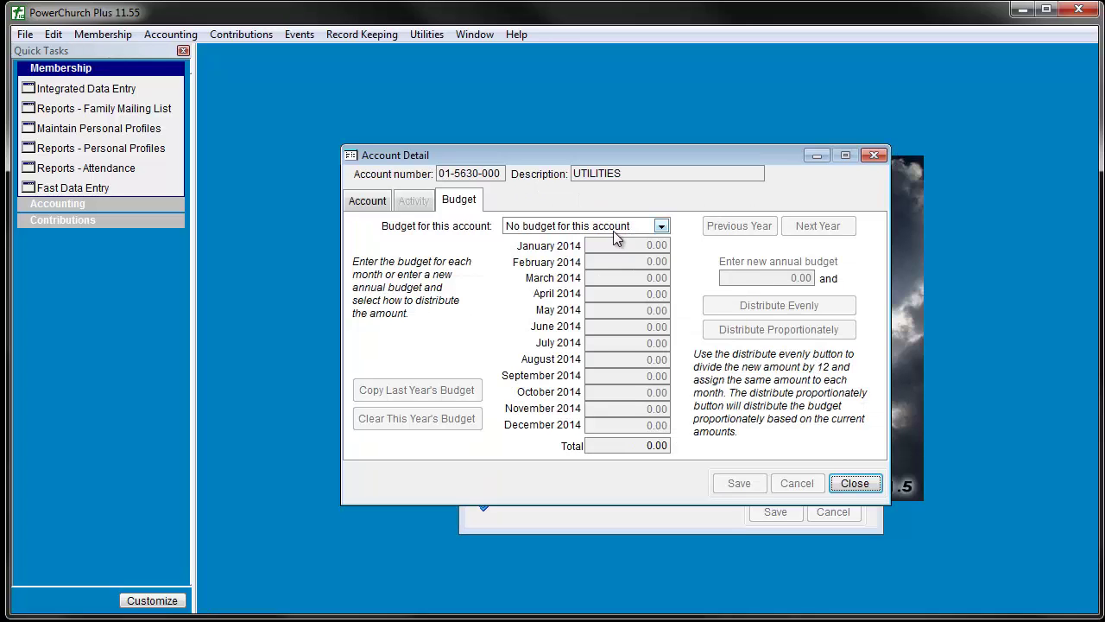
pyautogui.click(615, 228)
pyautogui.click(596, 257)
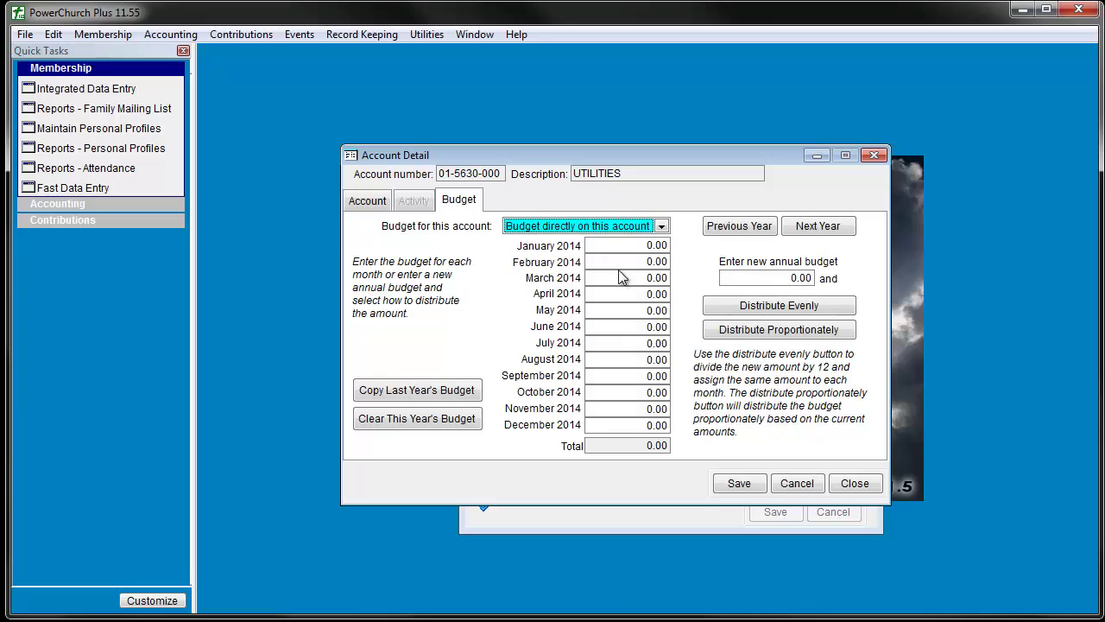
# - Distribute an annual budget of 18000 evenly across the UTILITIES group's months in 2014, then save and close the account detail
pyautogui.click(644, 246)
pyautogui.click(641, 308)
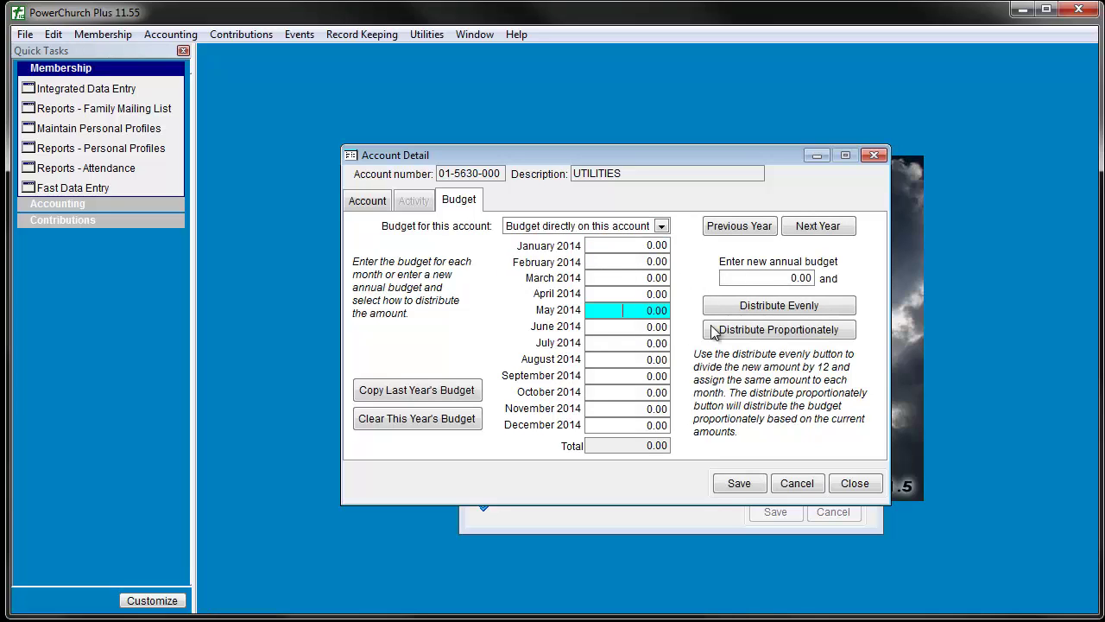
pyautogui.click(732, 279)
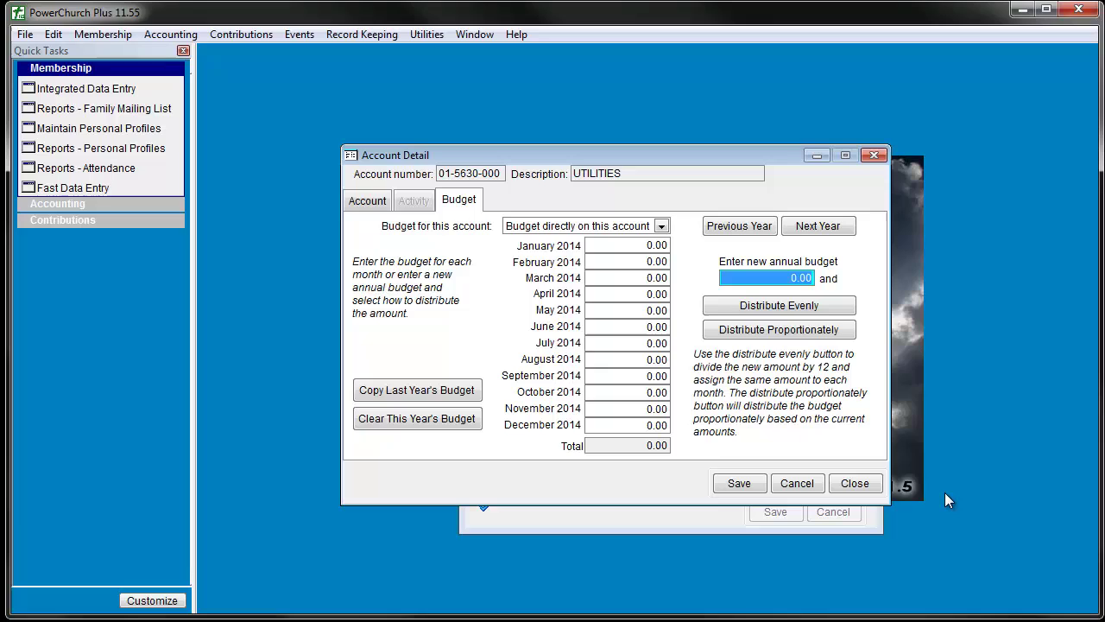
pyautogui.write('18')
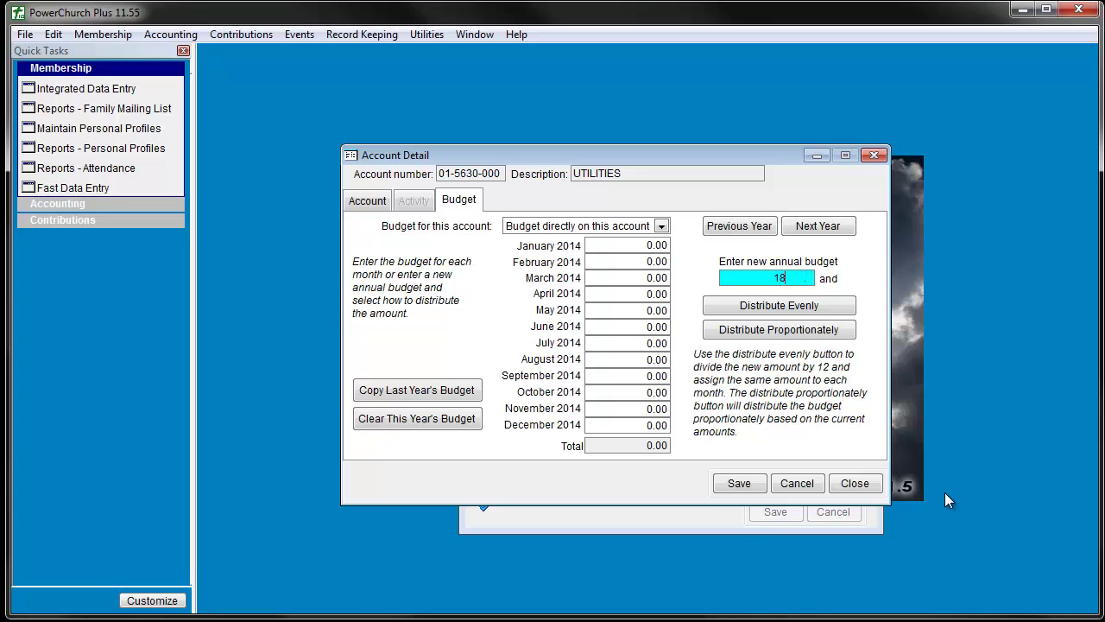
pyautogui.write('000')
pyautogui.click(774, 304)
pyautogui.click(737, 486)
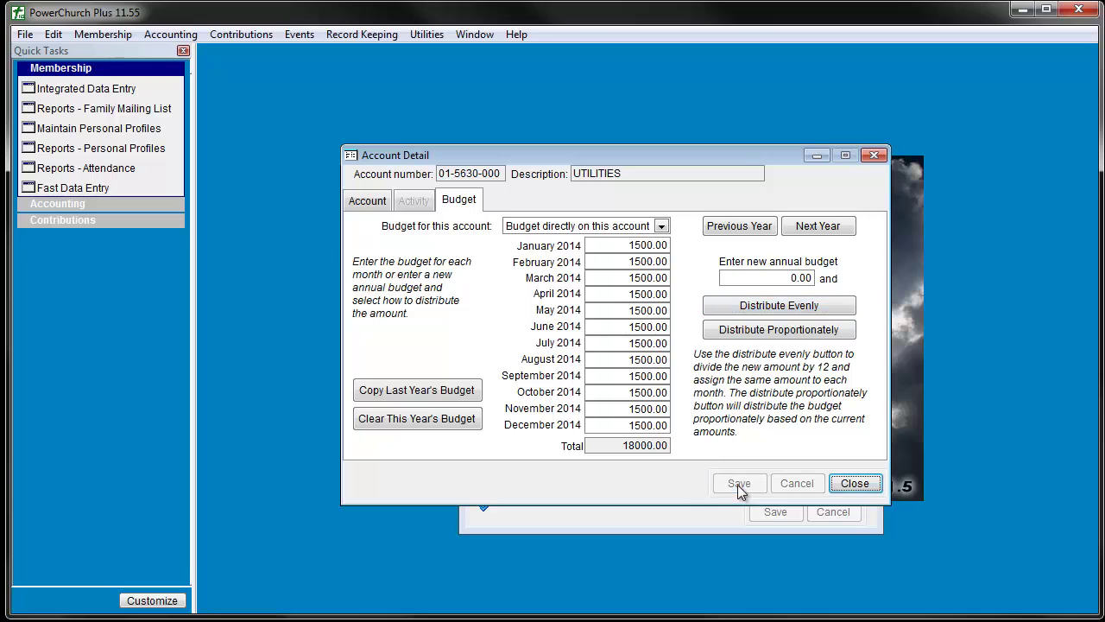
pyautogui.click(855, 484)
# - Change Electricity's General Fund budget option to "Budget by the group", accept removal of its existing budgets, and save
pyautogui.click(734, 208)
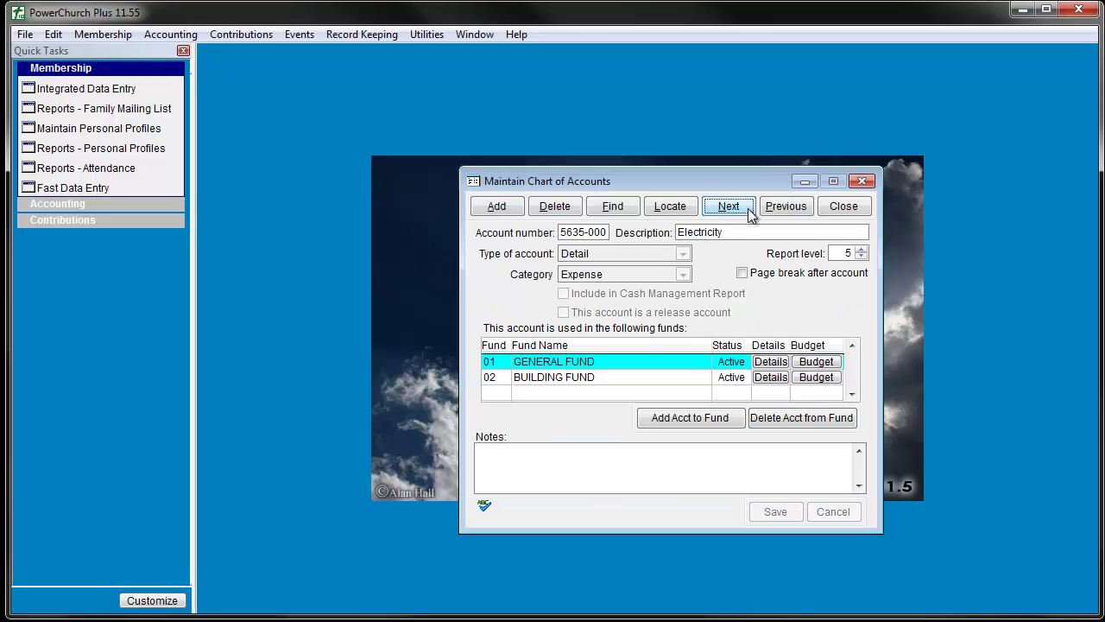
pyautogui.click(816, 363)
pyautogui.click(654, 227)
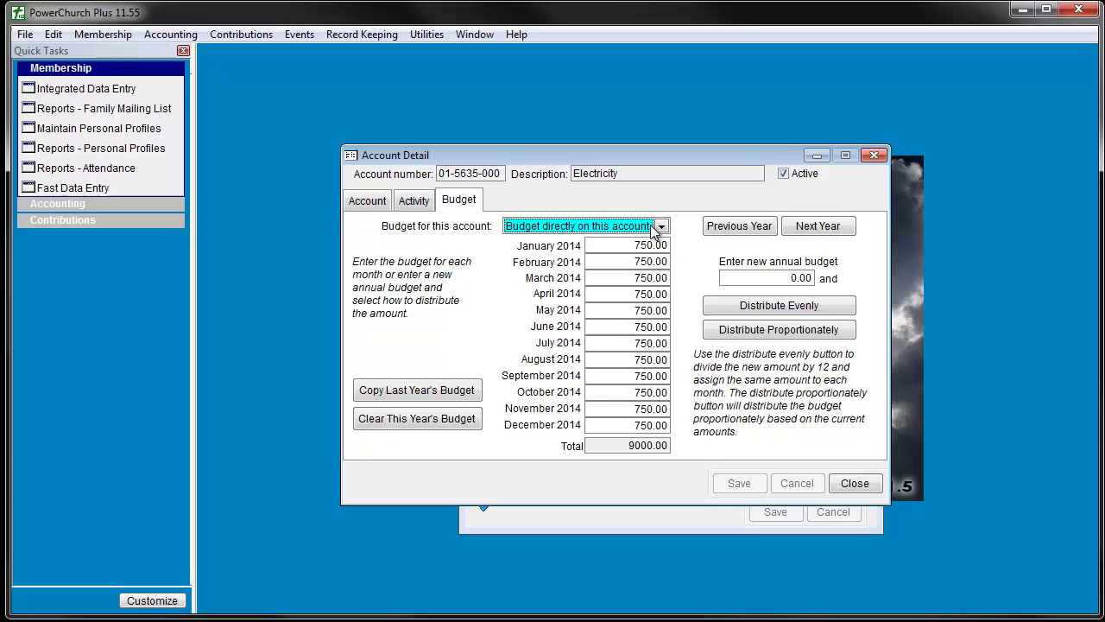
pyautogui.click(653, 226)
pyautogui.click(749, 259)
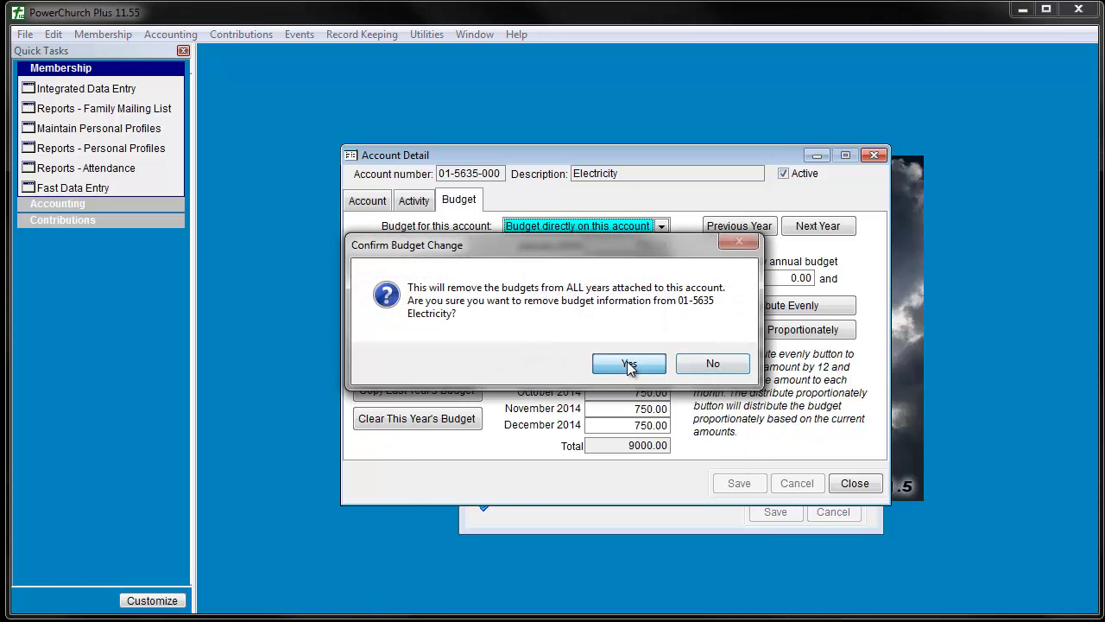
pyautogui.click(629, 364)
pyautogui.click(740, 486)
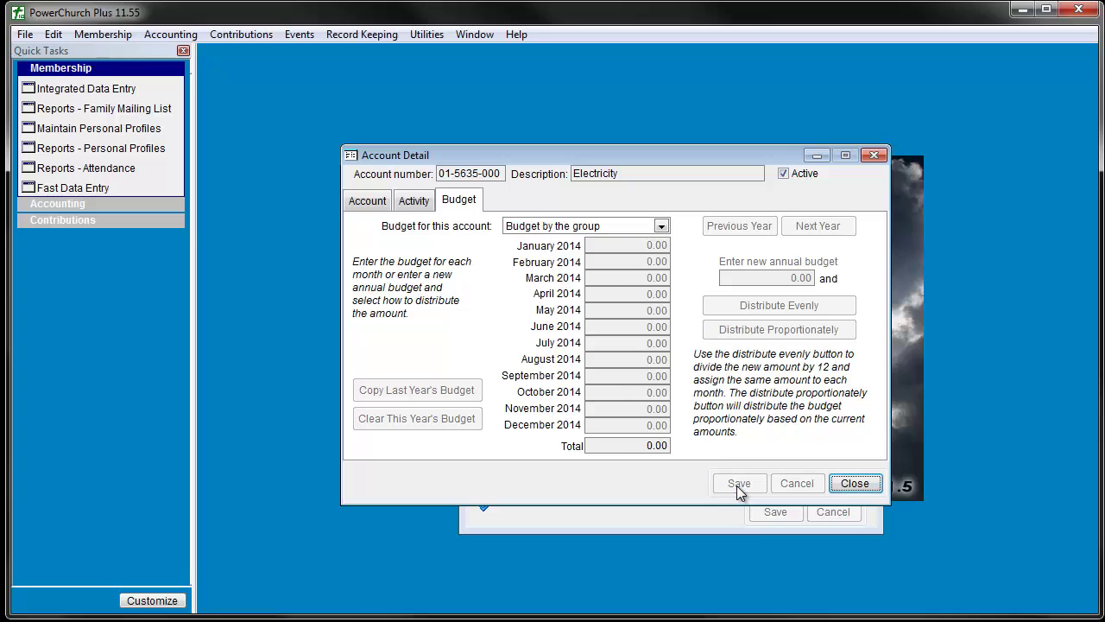
pyautogui.click(850, 484)
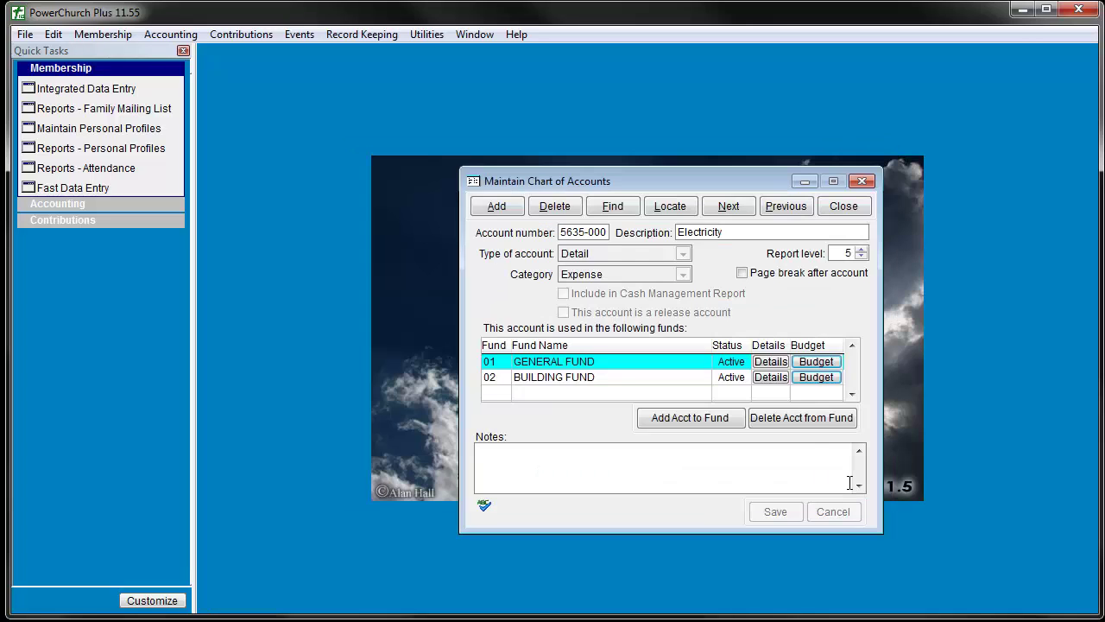
# - Locate the first Missions income account by filtering account descriptions for "missions"
pyautogui.click(681, 208)
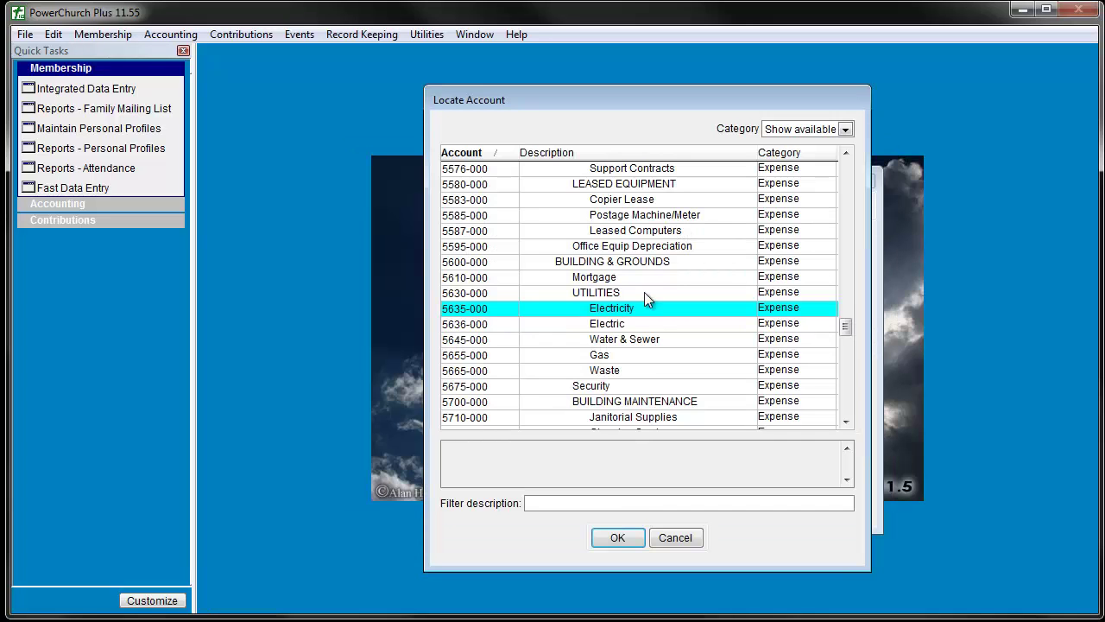
pyautogui.click(626, 504)
pyautogui.write('missions')
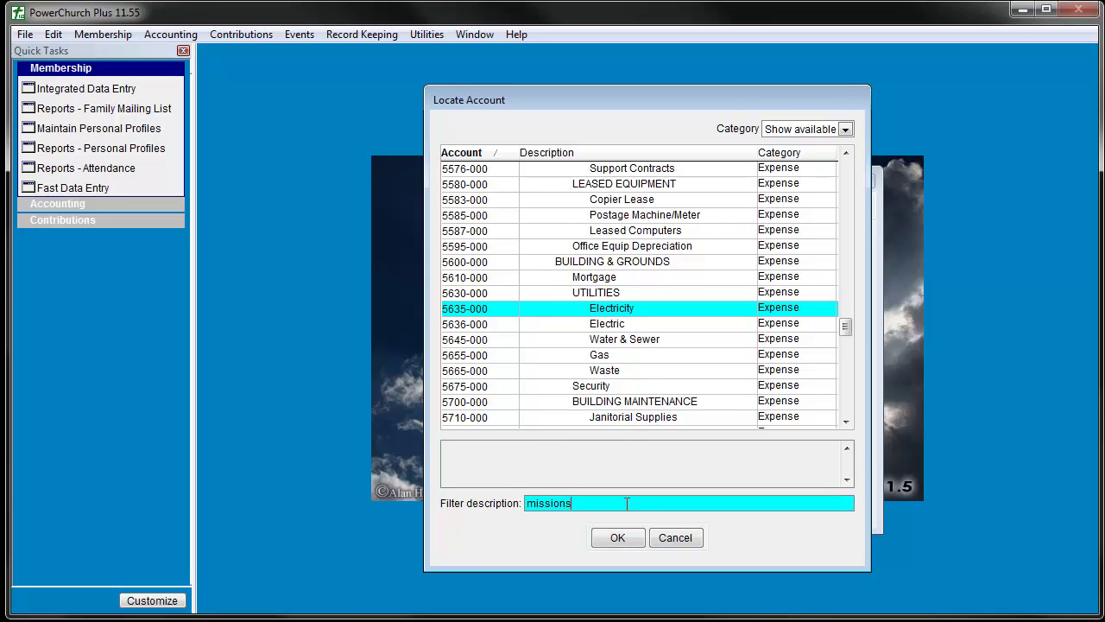
pyautogui.doubleClick(635, 200)
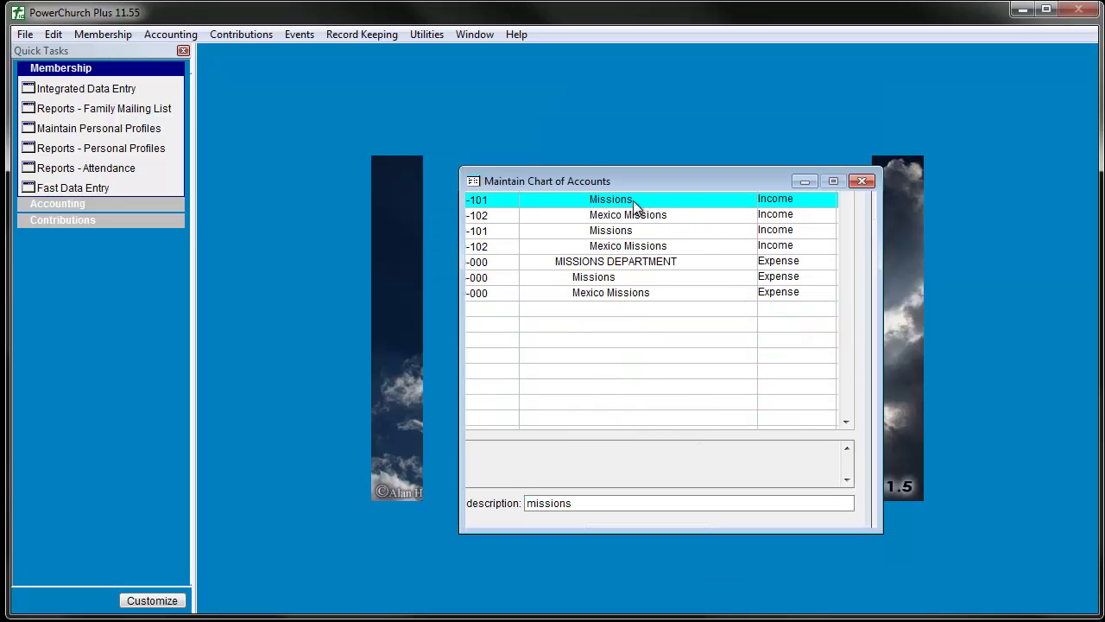
# - Copy last year's budget into the 2014 General Fund budget of the Missions income account
pyautogui.click(819, 360)
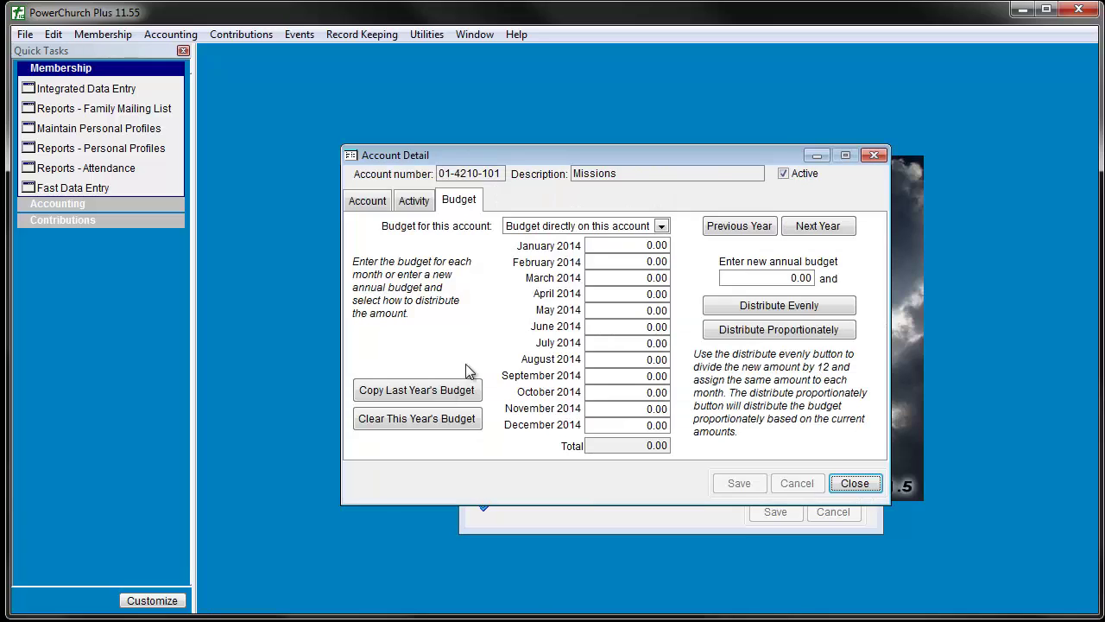
pyautogui.click(422, 393)
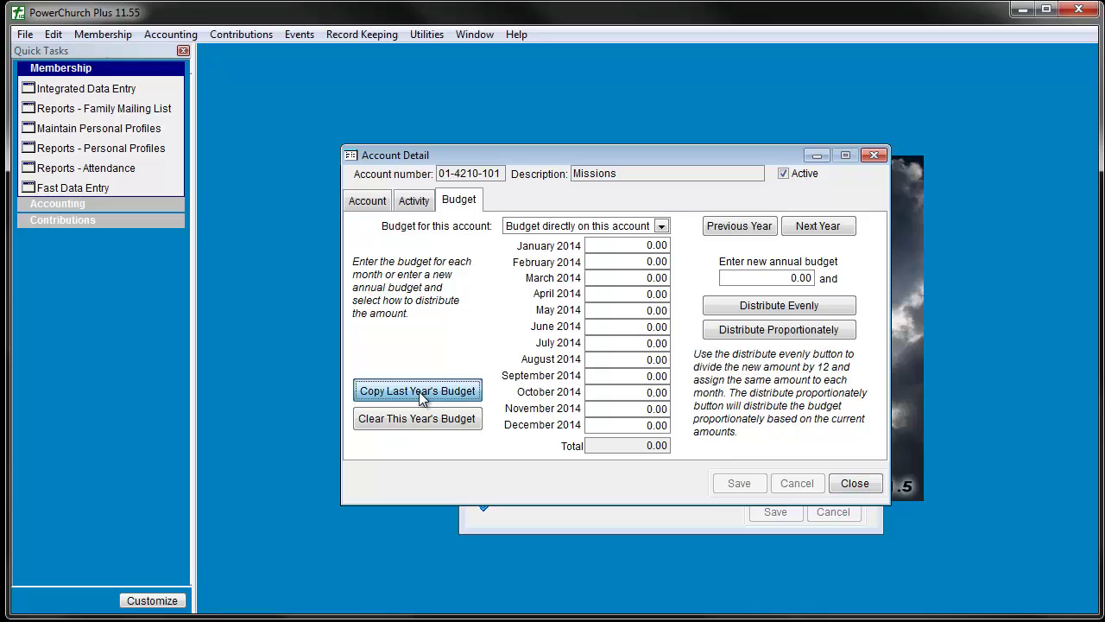
pyautogui.click(635, 245)
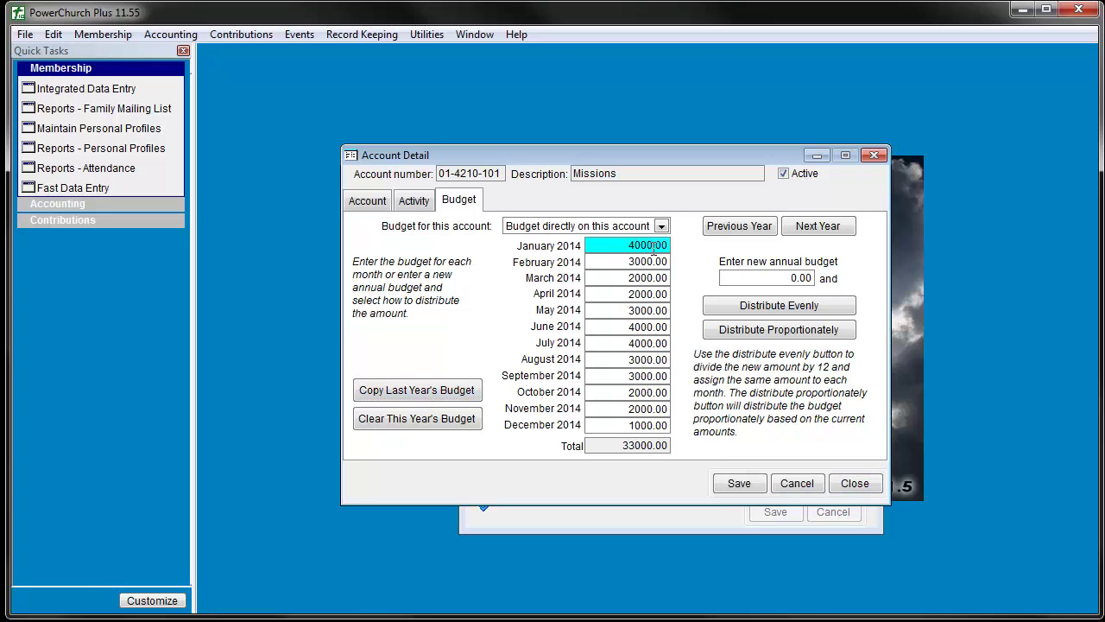
pyautogui.click(732, 280)
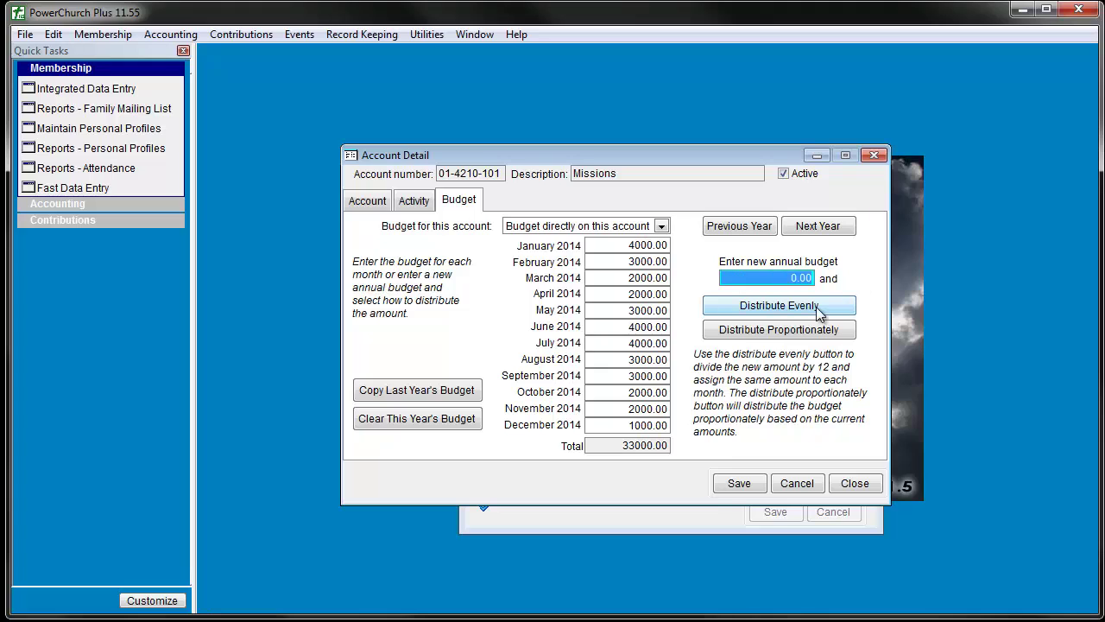
pyautogui.click(721, 279)
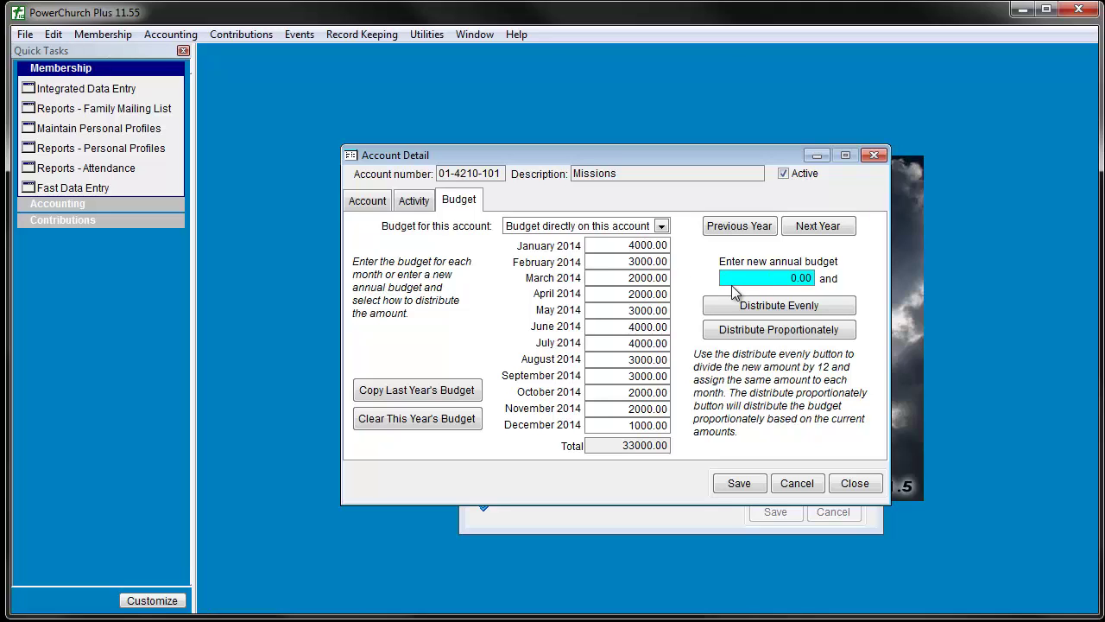
pyautogui.click(636, 245)
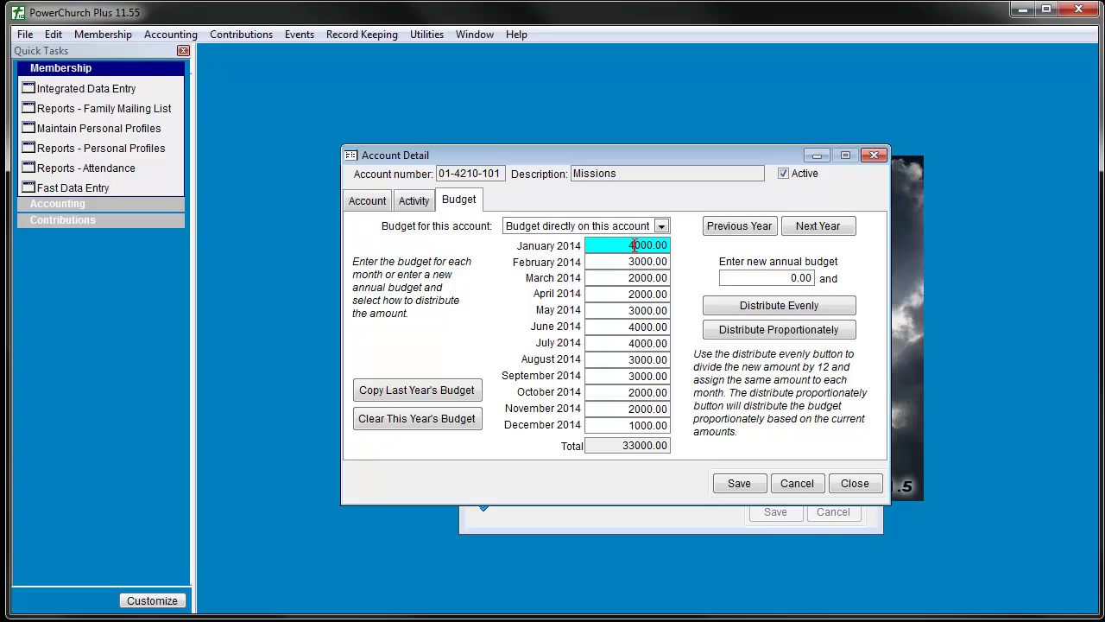
# - Distribute a new annual budget of 30000 proportionally across the Missions account's months in 2014
pyautogui.click(631, 343)
pyautogui.click(638, 294)
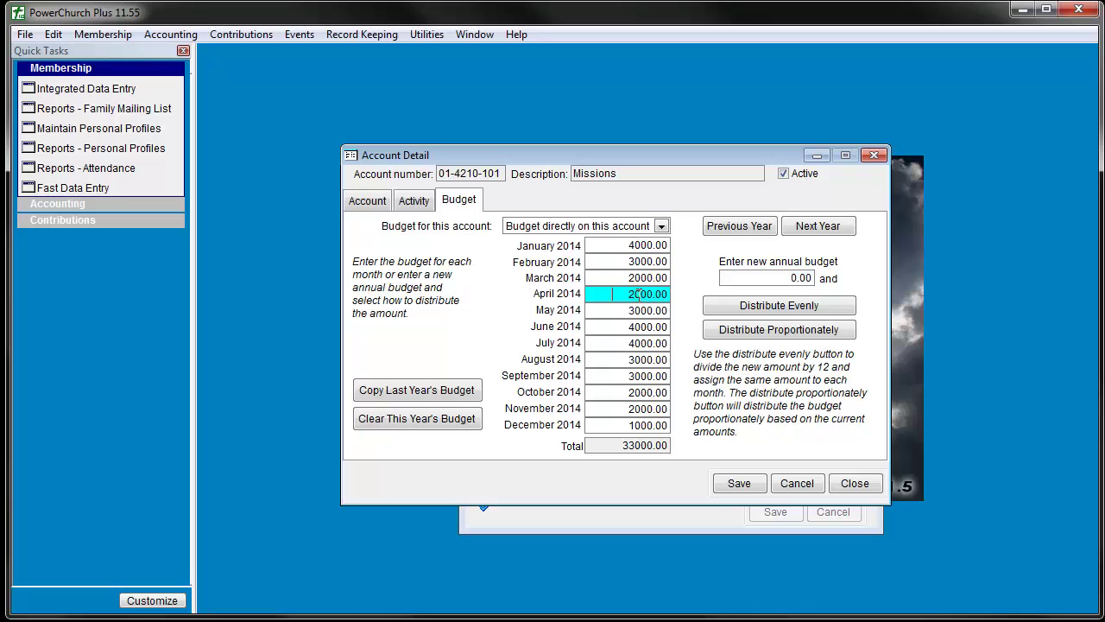
pyautogui.click(727, 277)
pyautogui.doubleClick(727, 277)
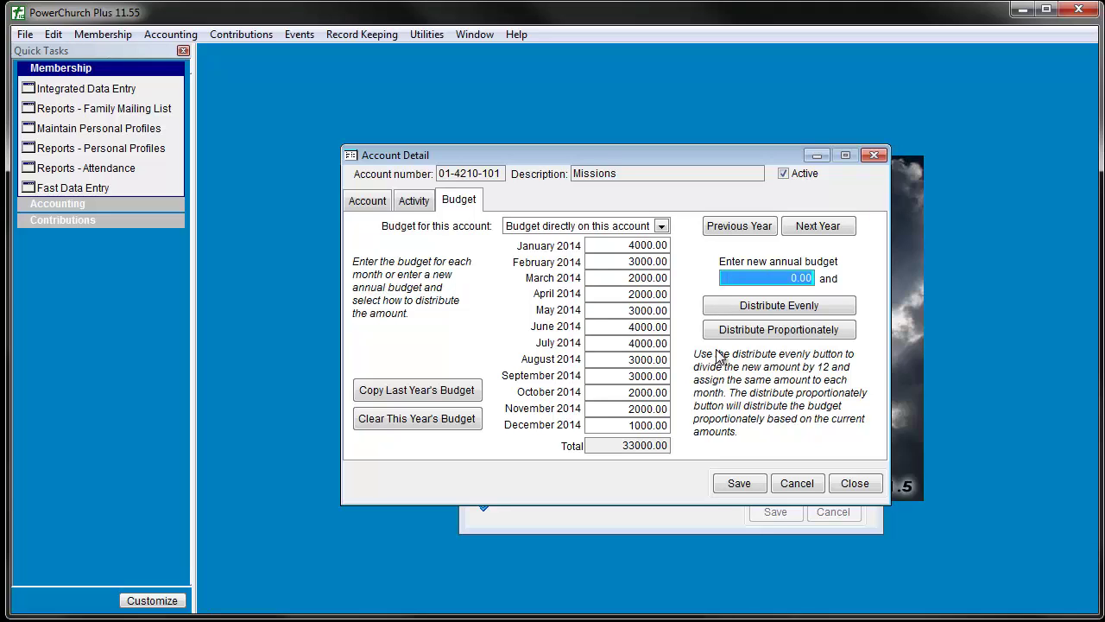
pyautogui.write('30000')
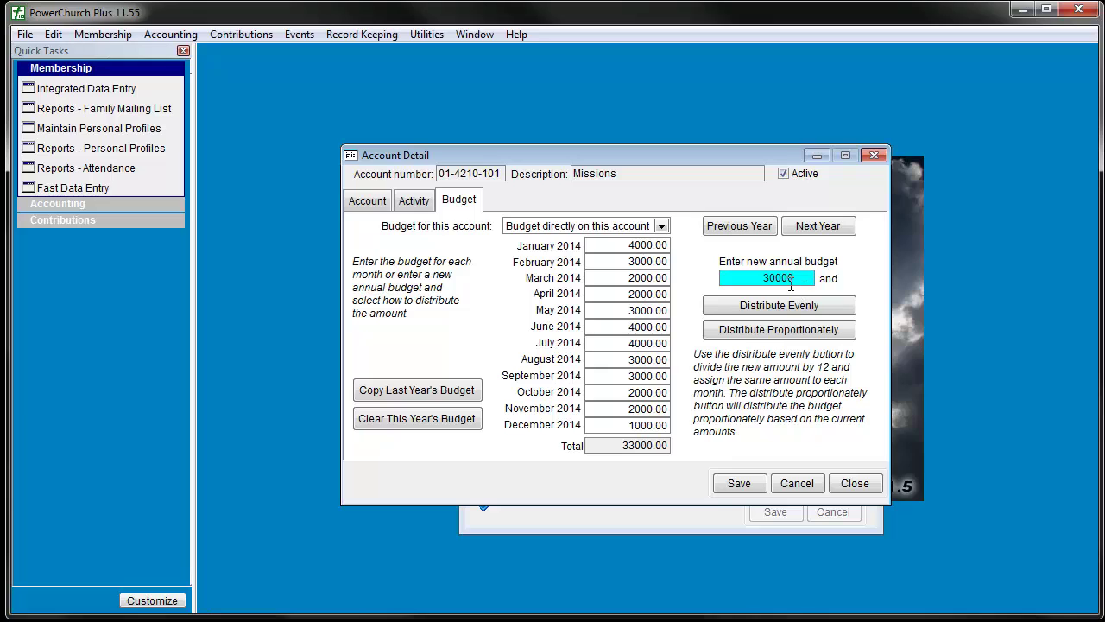
pyautogui.click(784, 337)
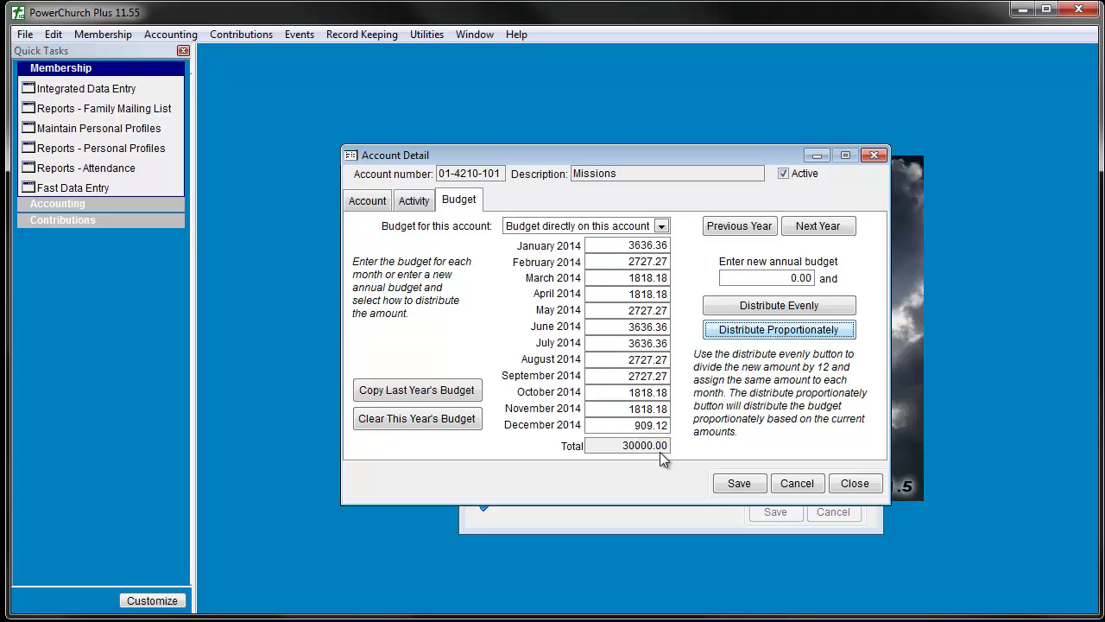
# - Check the Missions account's monthly amounts, save the budget, and close the account detail and the chart of accounts
pyautogui.click(629, 342)
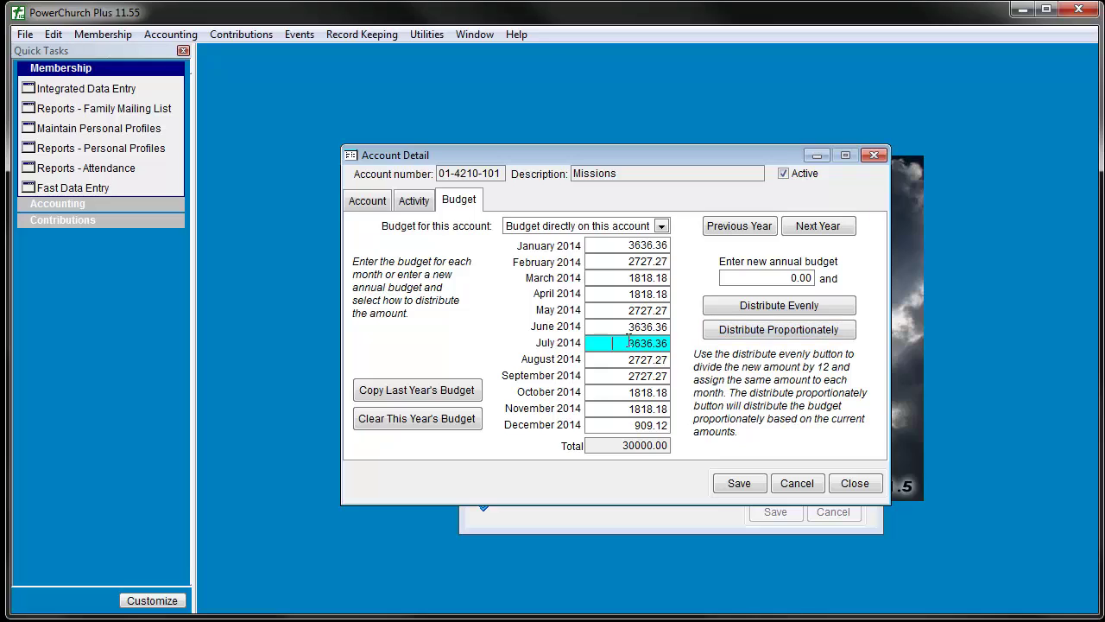
pyautogui.click(627, 243)
pyautogui.click(631, 294)
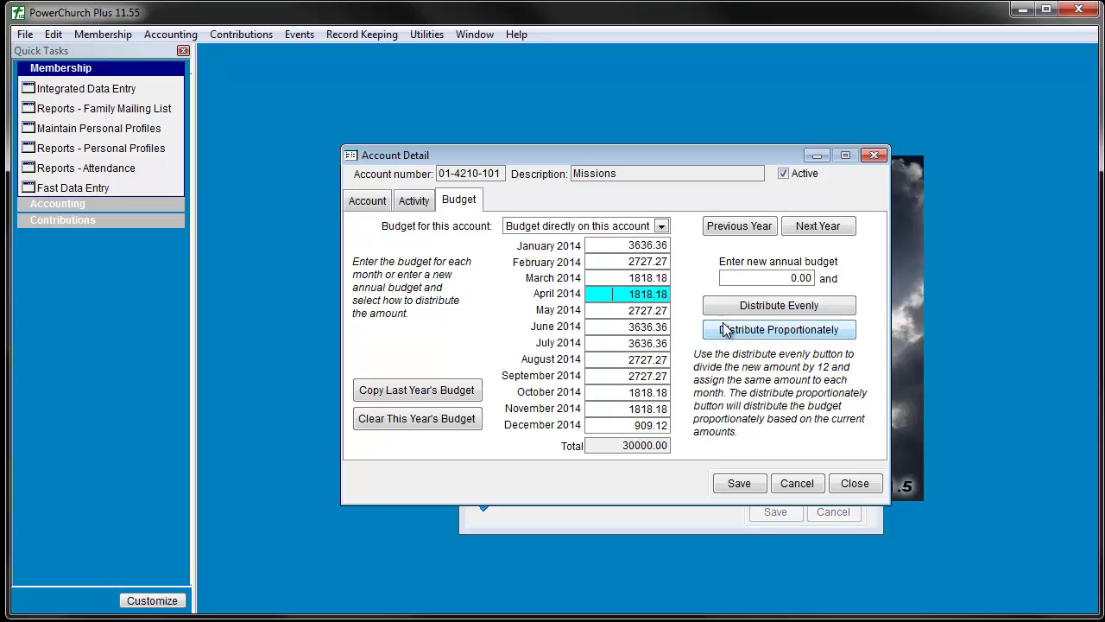
pyautogui.click(741, 483)
pyautogui.click(853, 484)
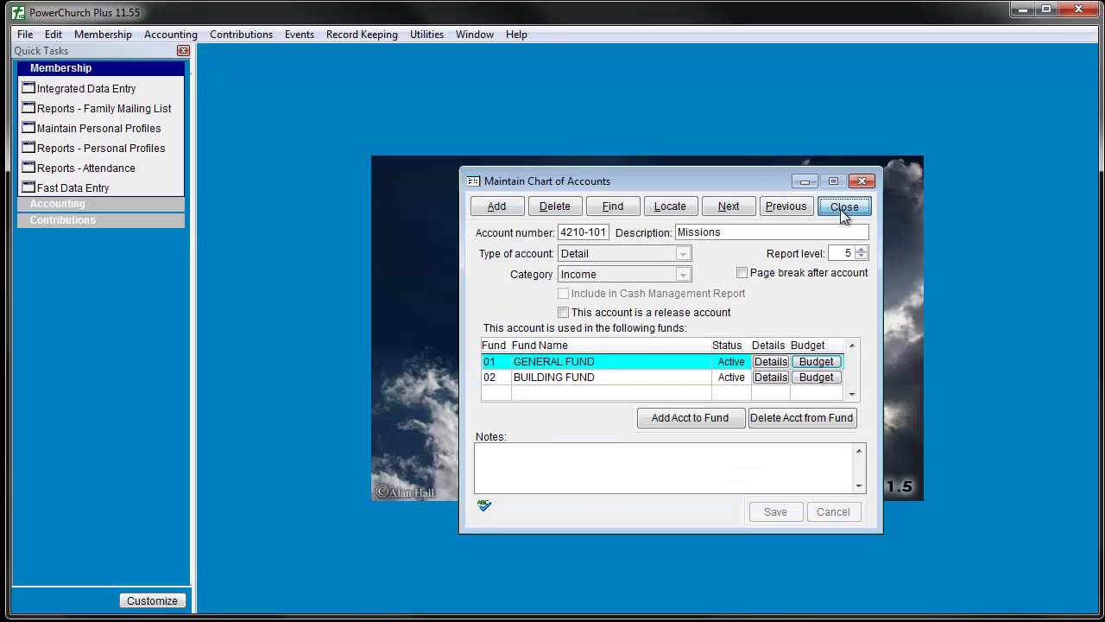
pyautogui.click(842, 212)
# - Open Budget Entry for accounting fund 01 and the year ending December 2014, and widen its window to show months through June
pyautogui.click(158, 35)
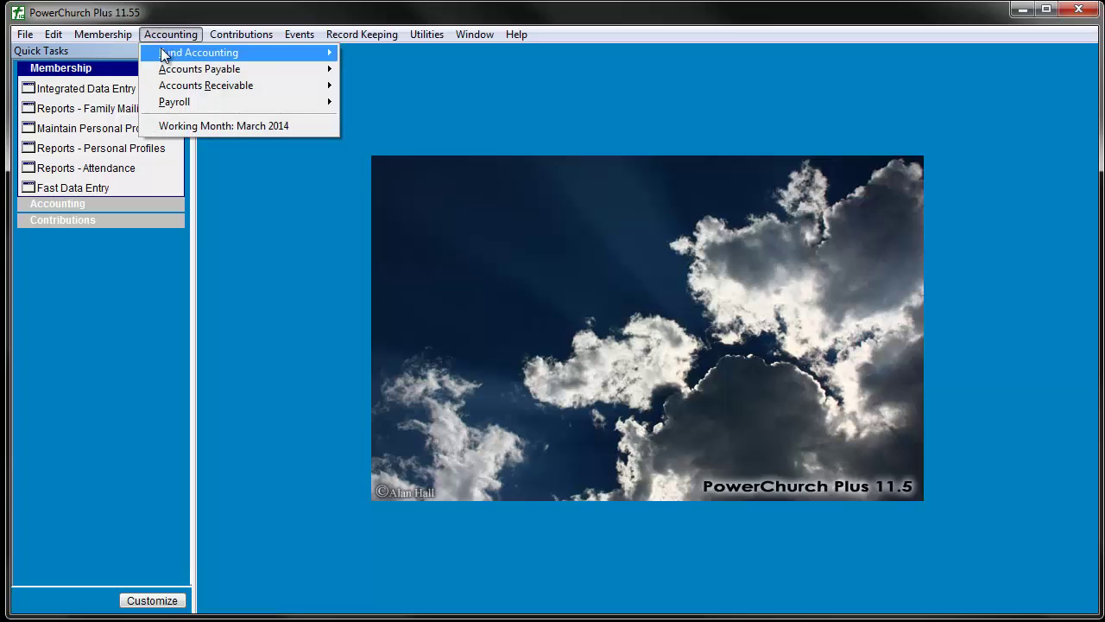
pyautogui.moveTo(309, 53)
pyautogui.moveTo(423, 192)
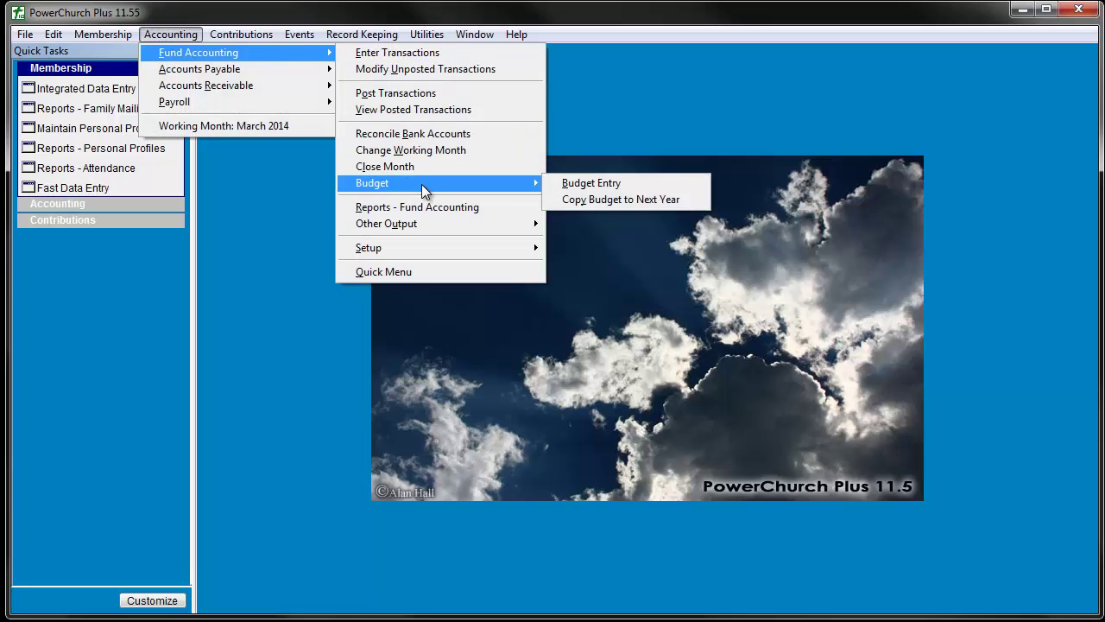
pyautogui.click(682, 182)
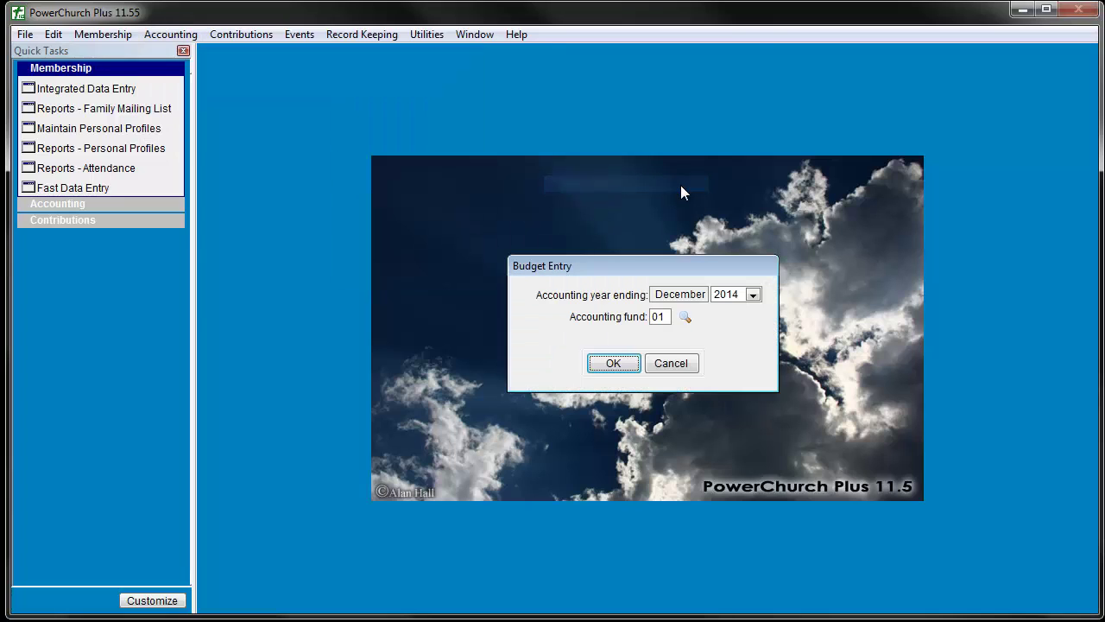
pyautogui.click(614, 364)
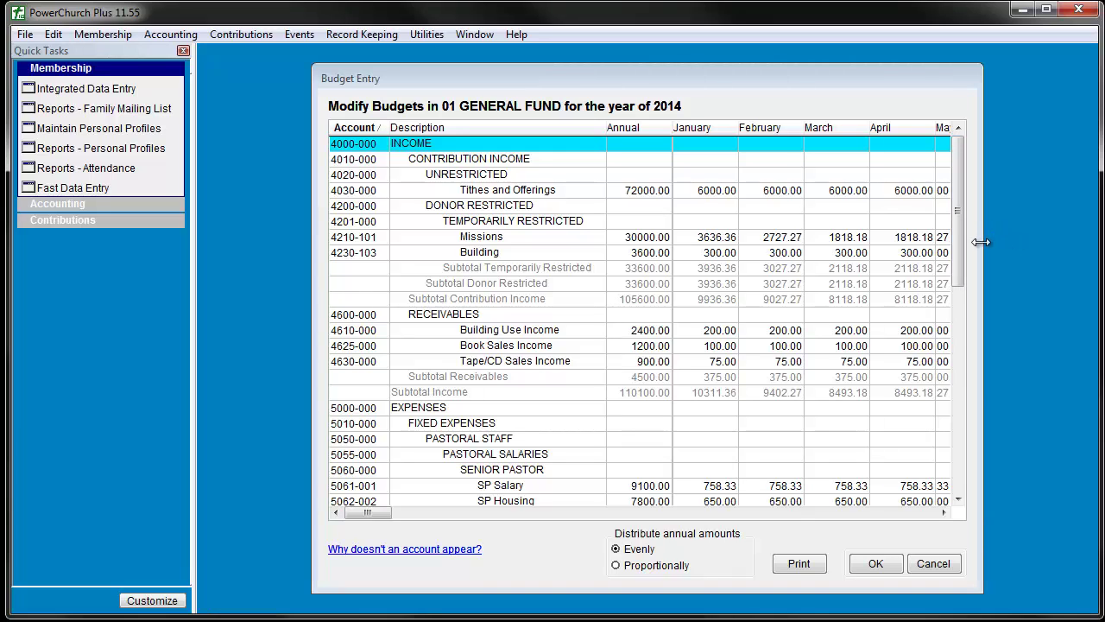
pyautogui.moveTo(982, 243); pyautogui.dragTo(1095, 260)
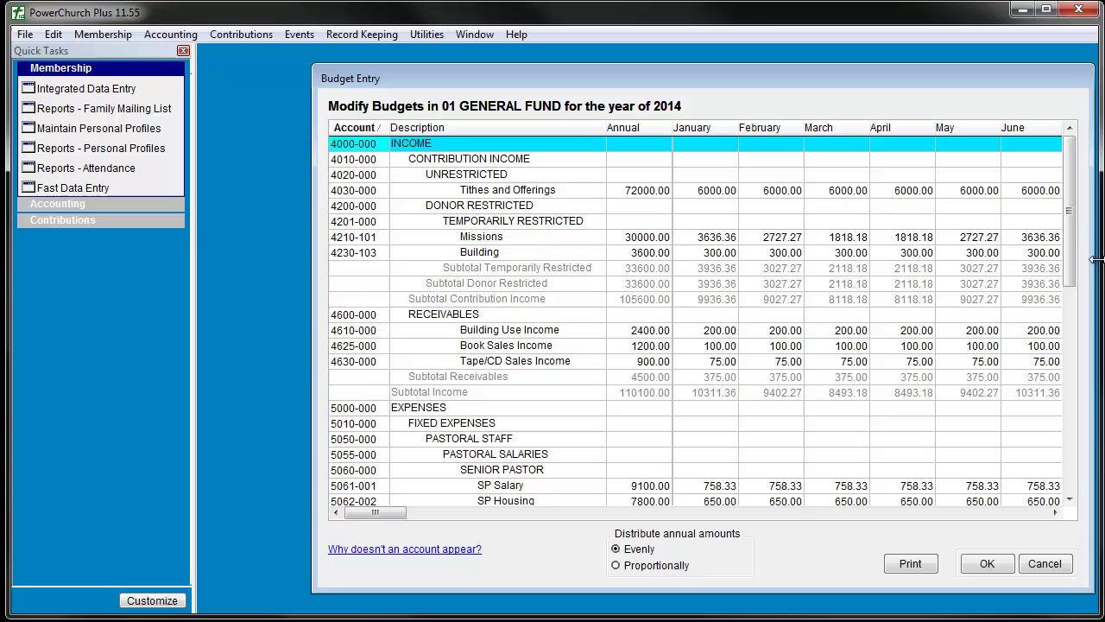
# - Examine the annual and monthly budget cells of Tithes and Offerings and the annual amount of Water & Sewer
pyautogui.click(652, 195)
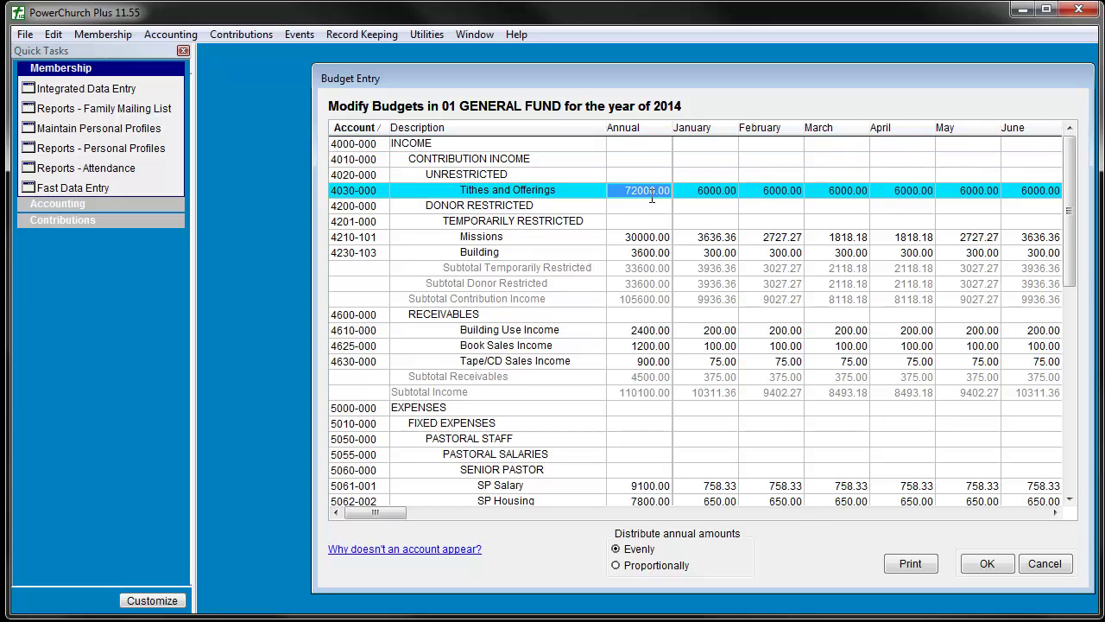
pyautogui.press('Tab')
pyautogui.press('Tab')
pyautogui.press('Tab')
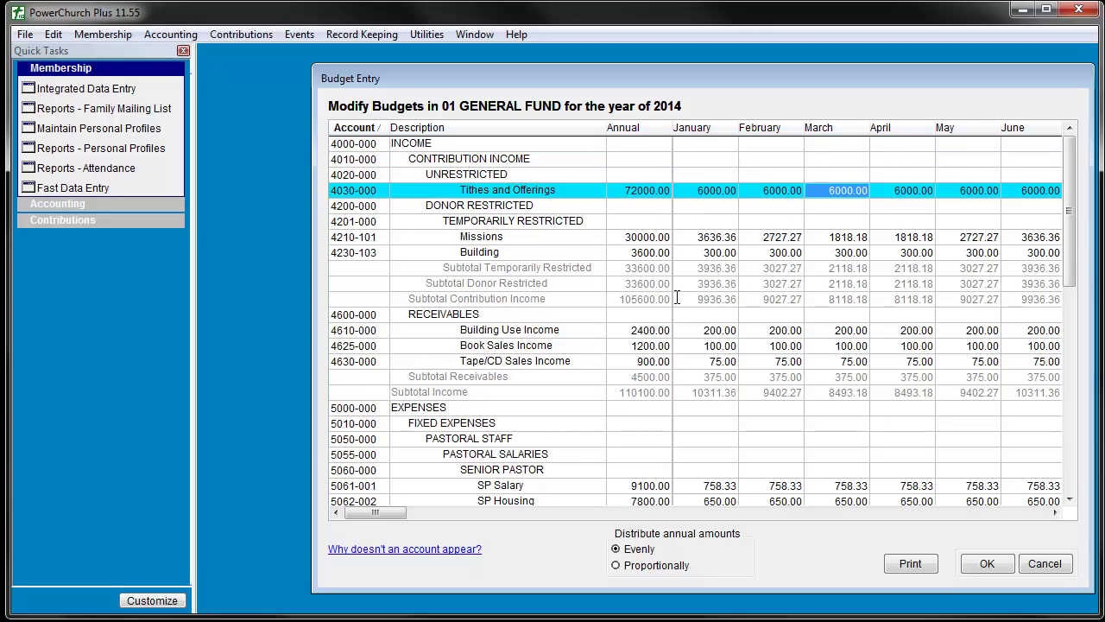
pyautogui.scroll(-9, 678, 297)
pyautogui.click(652, 300)
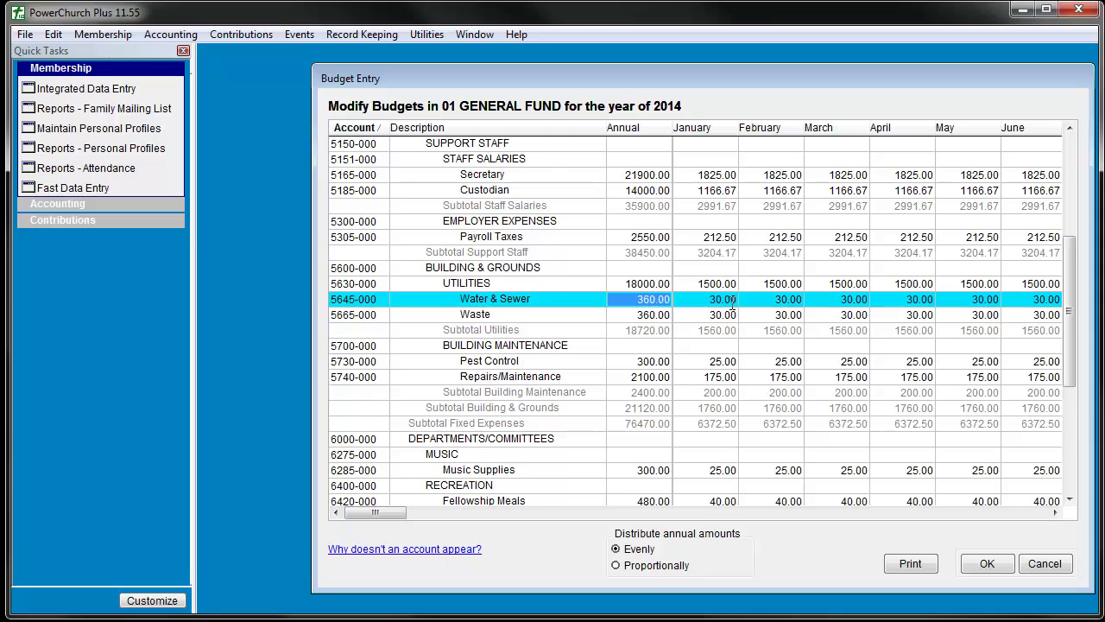